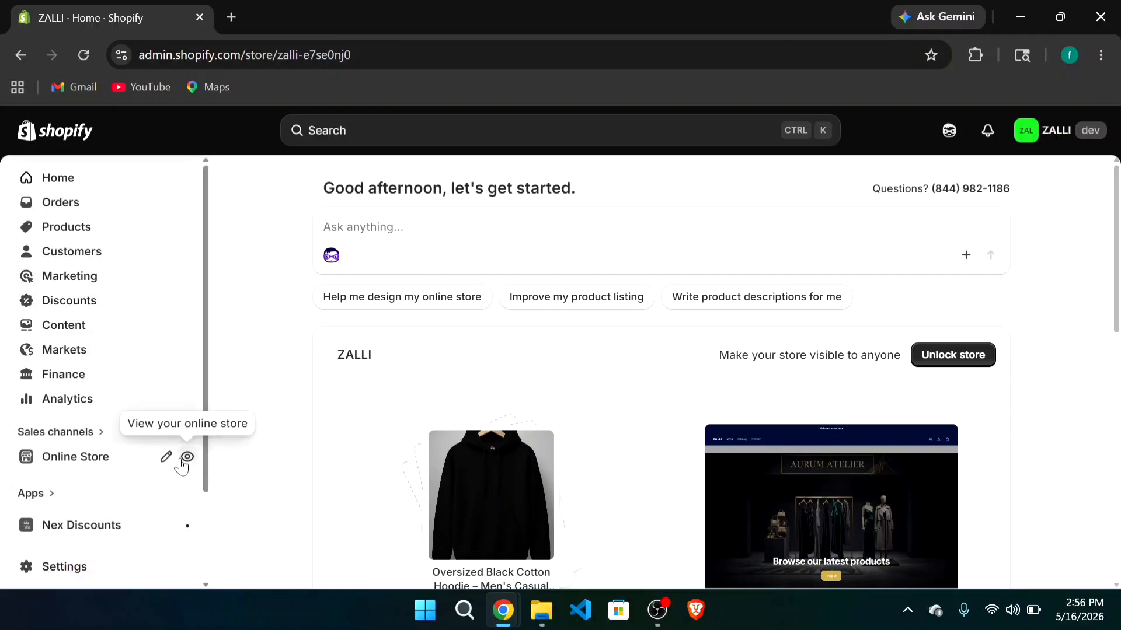
# View the live online store and open the product page of the $1,000.00 1Tuck Tapered Pants.
pyautogui.scroll(-2, 182, 465)
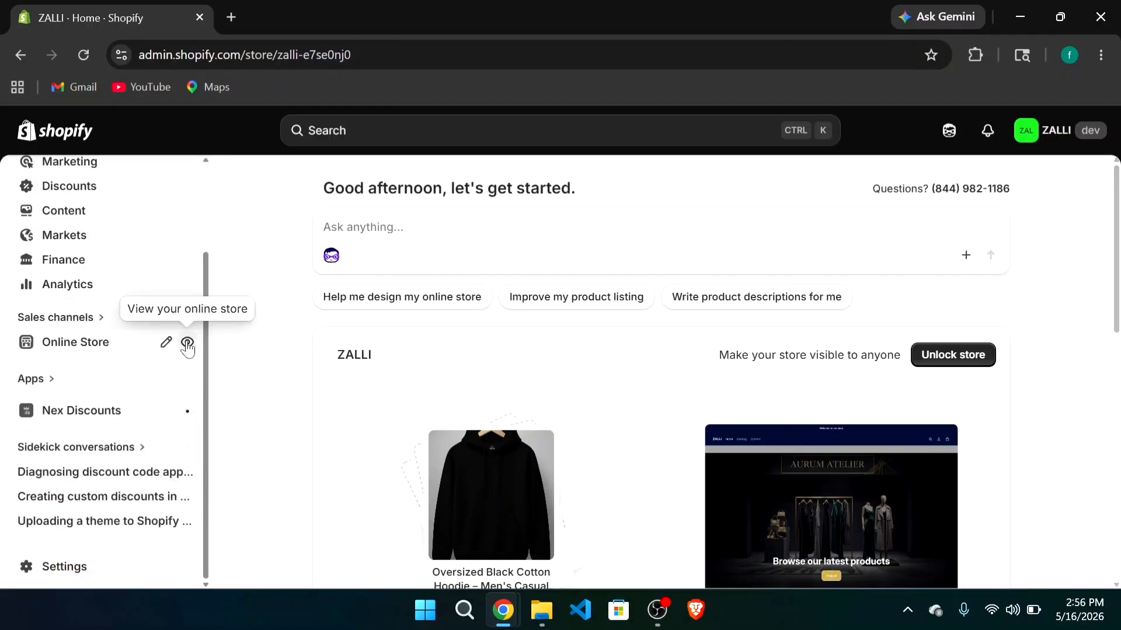
pyautogui.click(187, 344)
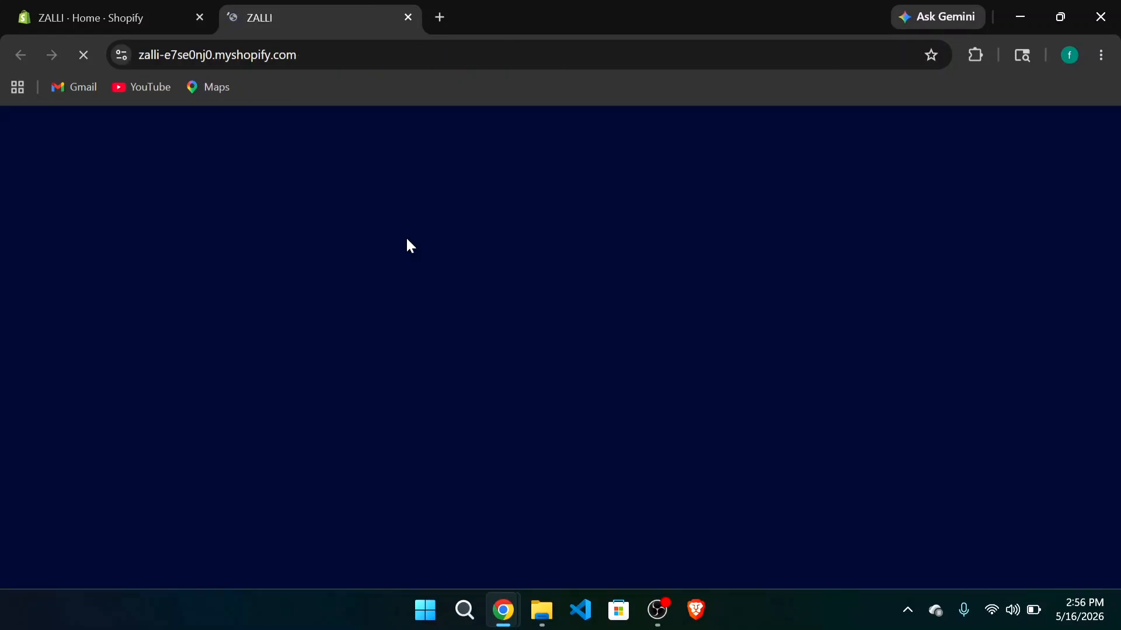
pyautogui.scroll(-5, 452, 437)
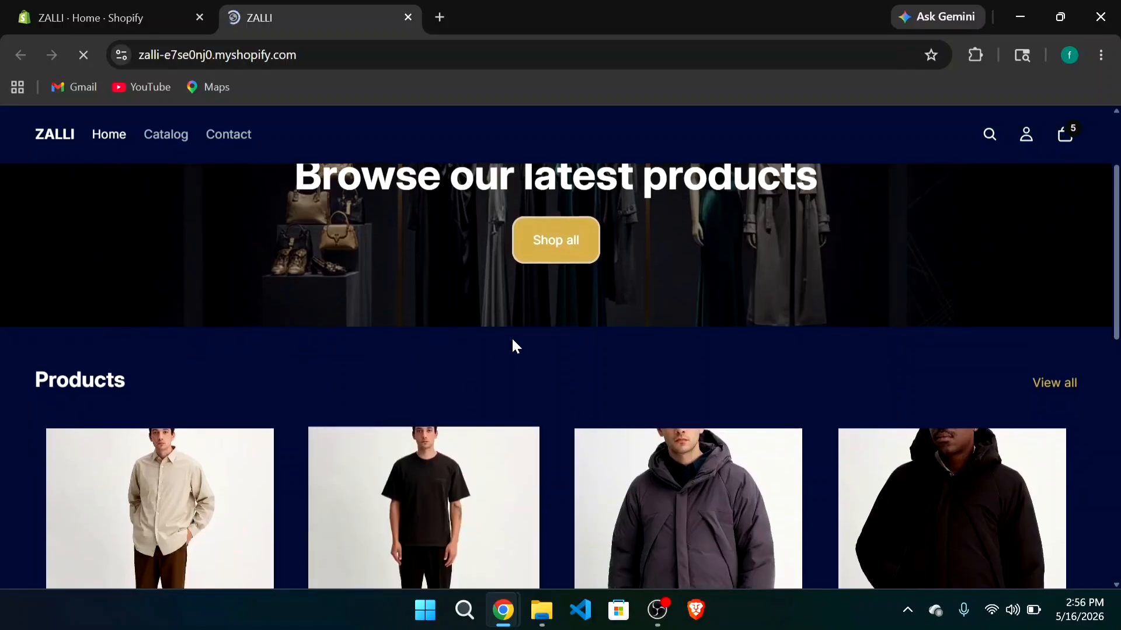
pyautogui.scroll(-2, 560, 391)
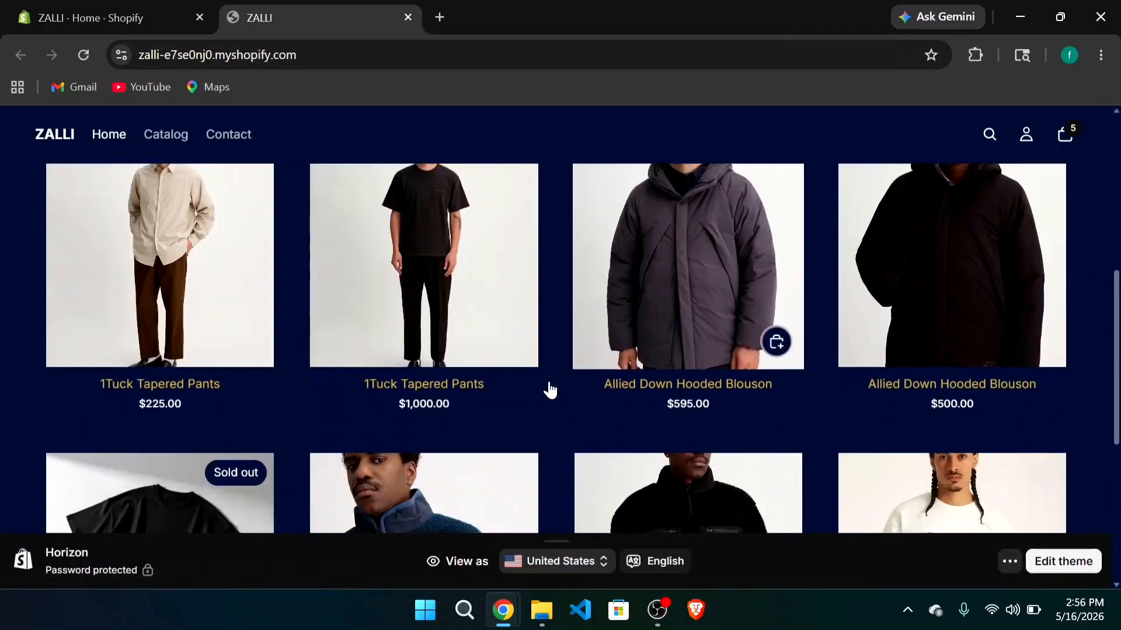
pyautogui.click(433, 303)
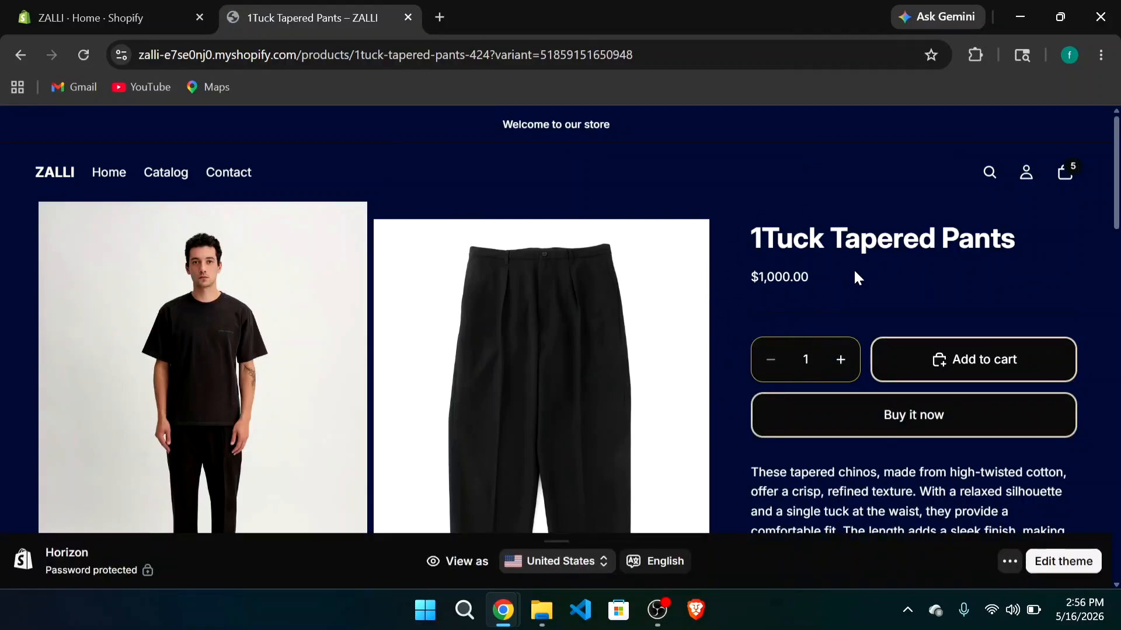
# Review the storefront cart's contents and close the cart.
pyautogui.click(1071, 174)
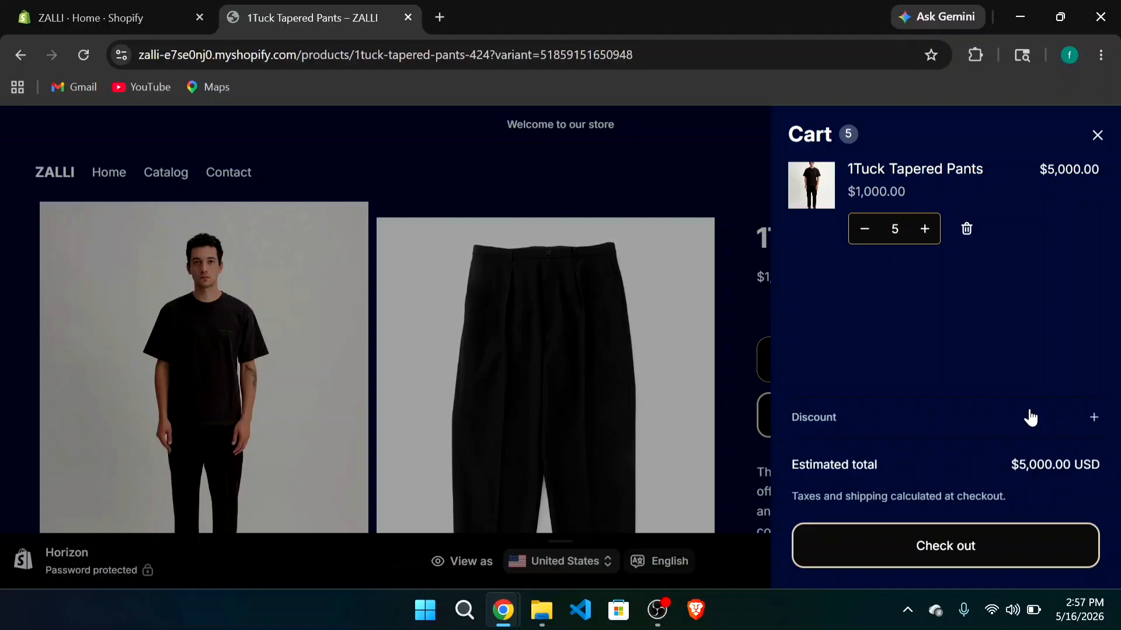
pyautogui.click(1095, 140)
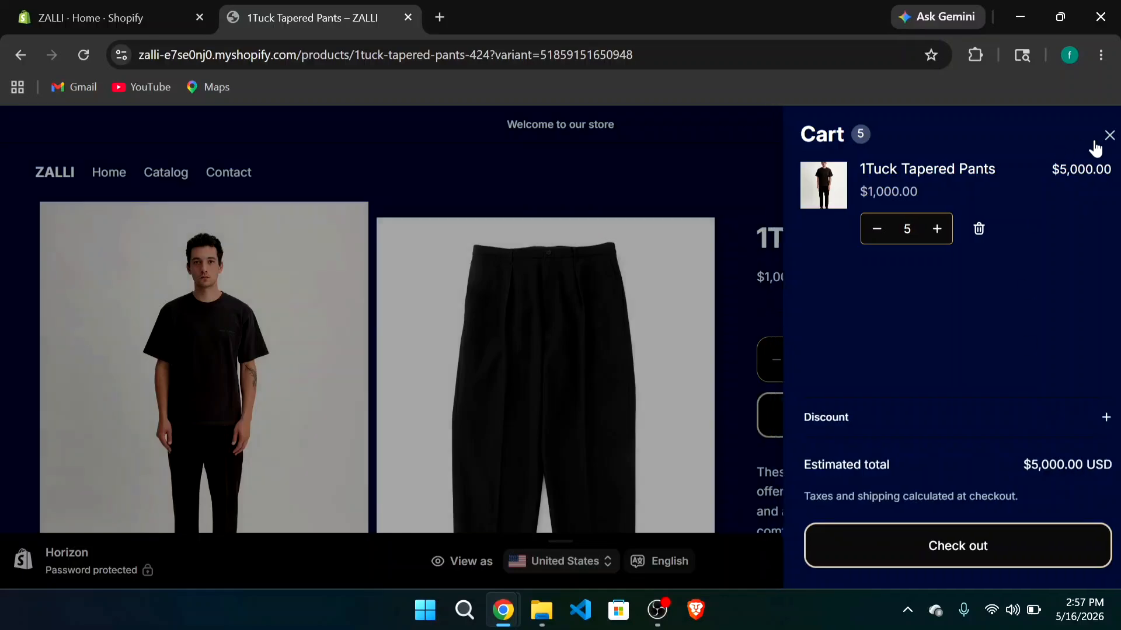
# Return to the store admin and start creating a new discount in the Nex Discounts app.
pyautogui.click(117, 16)
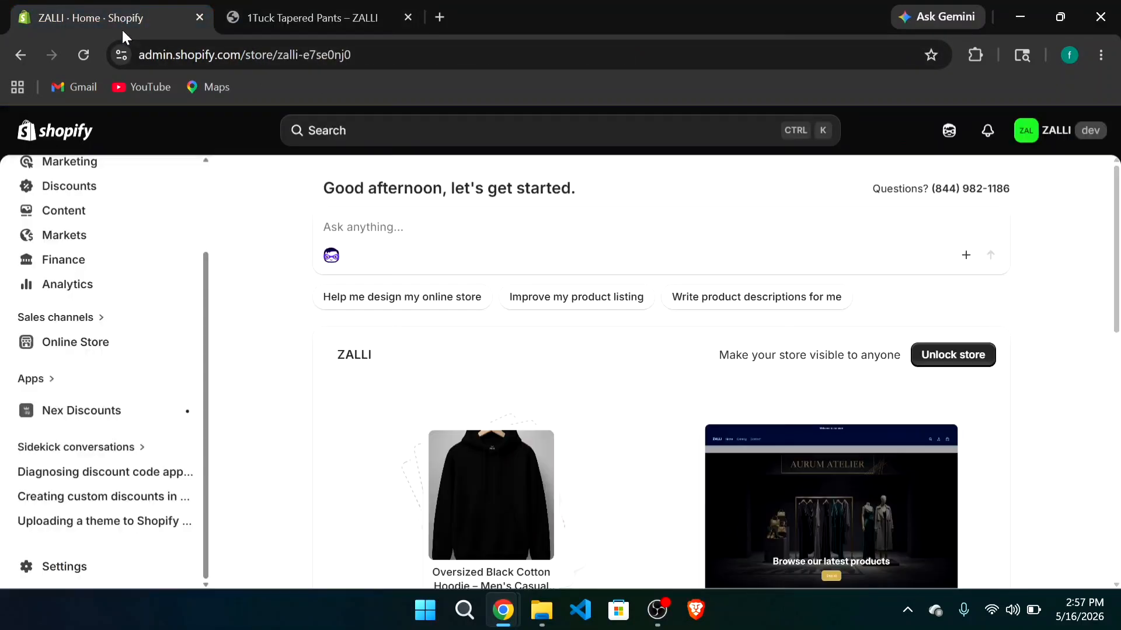
pyautogui.scroll(2, 145, 260)
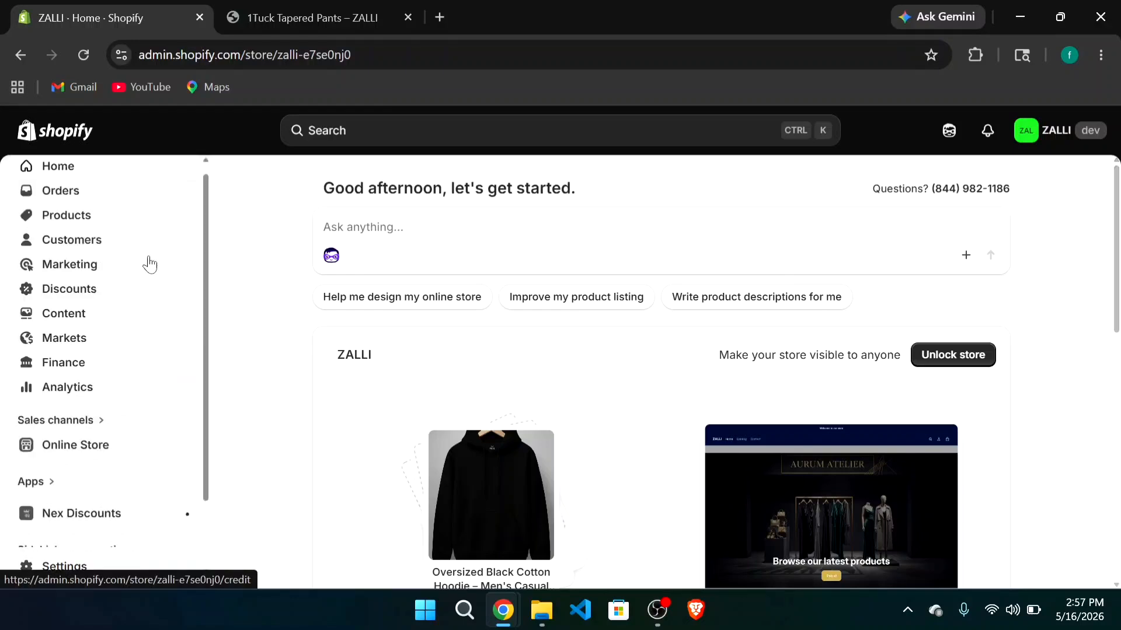
pyautogui.scroll(-2, 145, 261)
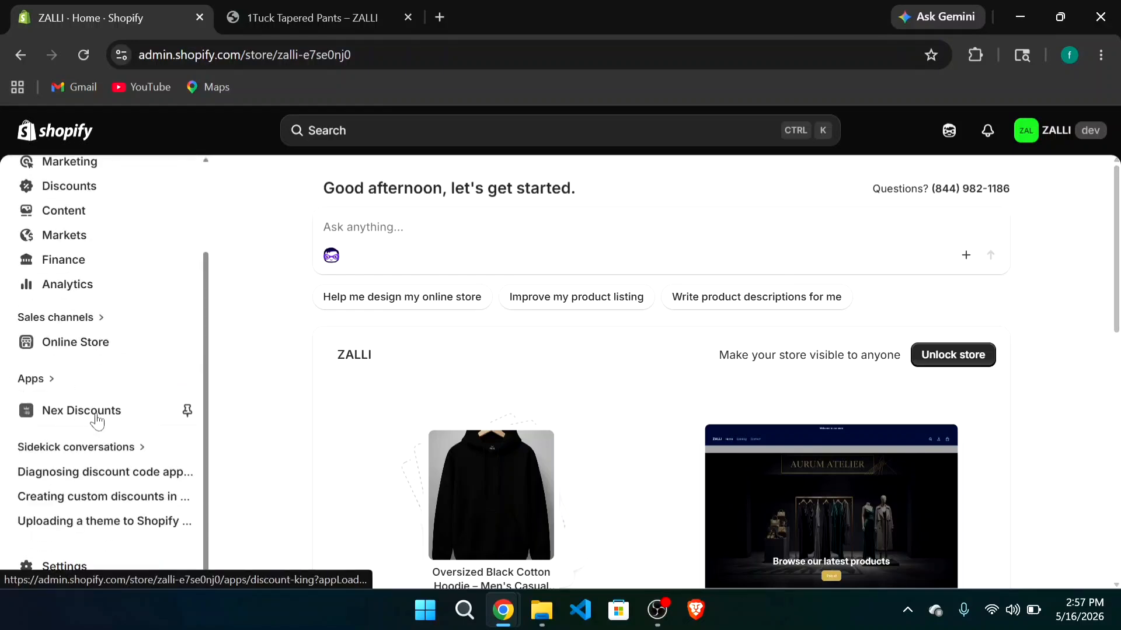
pyautogui.click(110, 415)
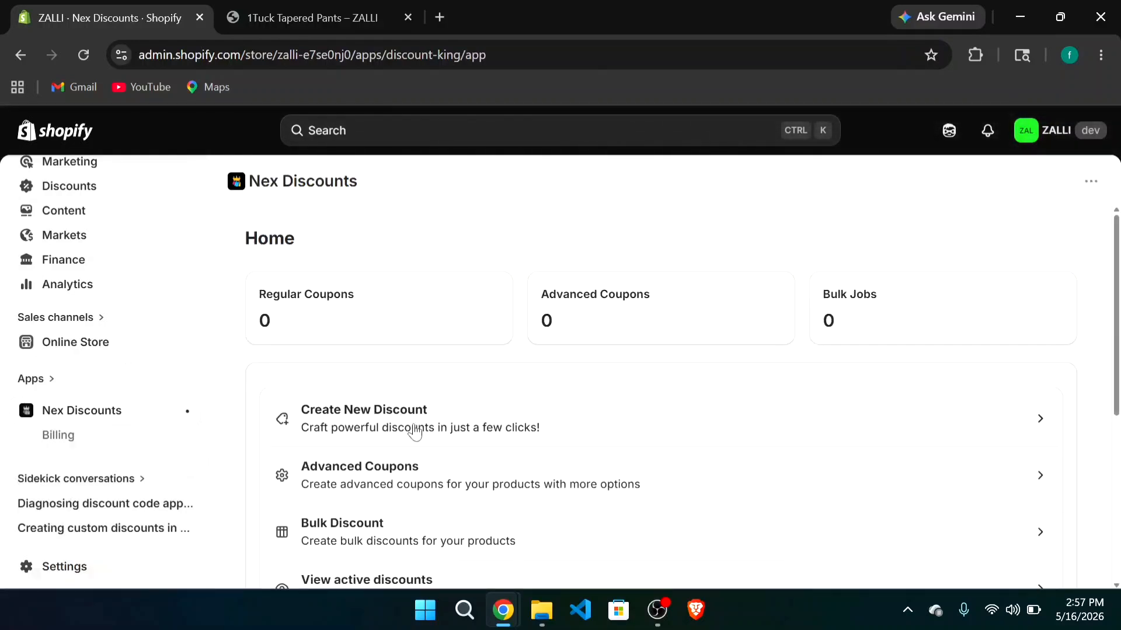
pyautogui.click(420, 430)
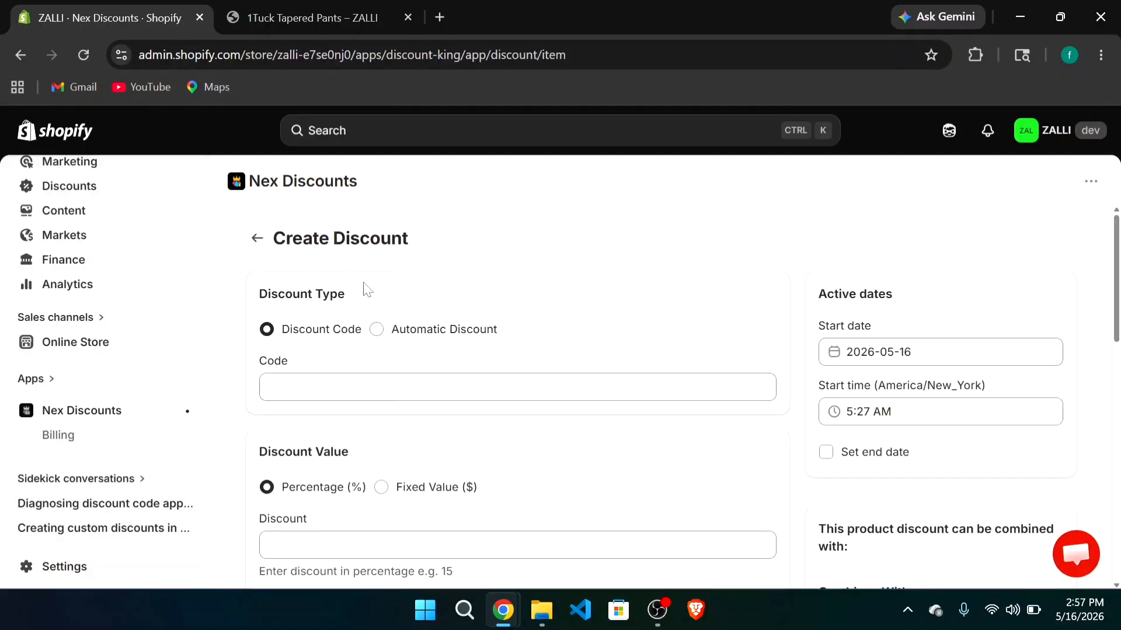
# Enter SAFE10 as the discount code and set the percentage discount to 10.
pyautogui.click(380, 382)
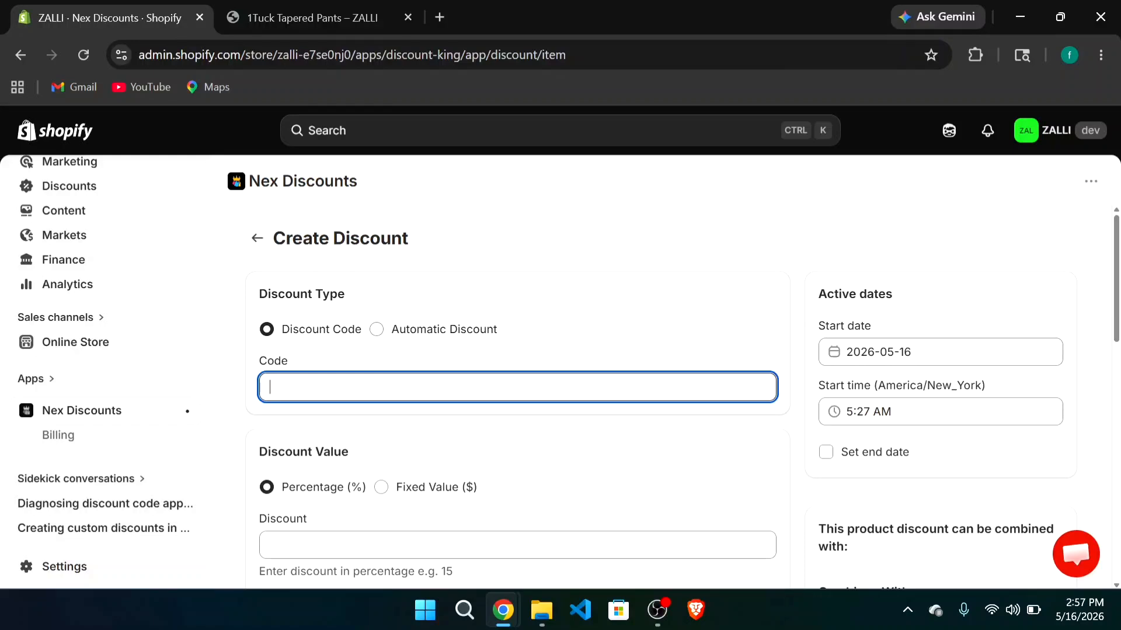
pyautogui.write('SAFE10')
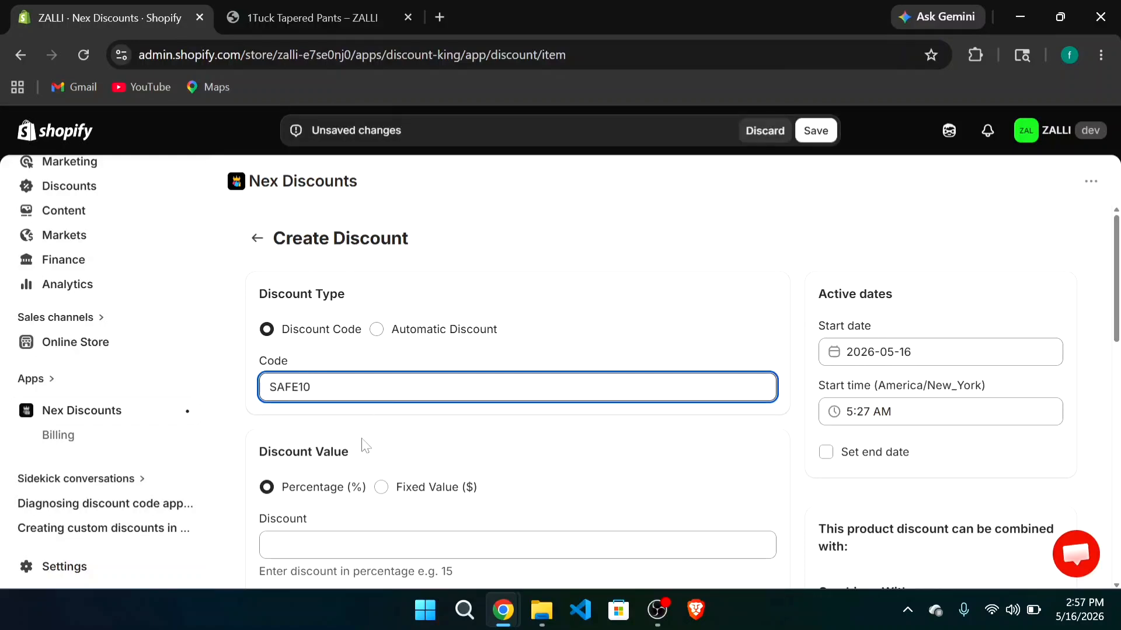
pyautogui.scroll(-3, 363, 446)
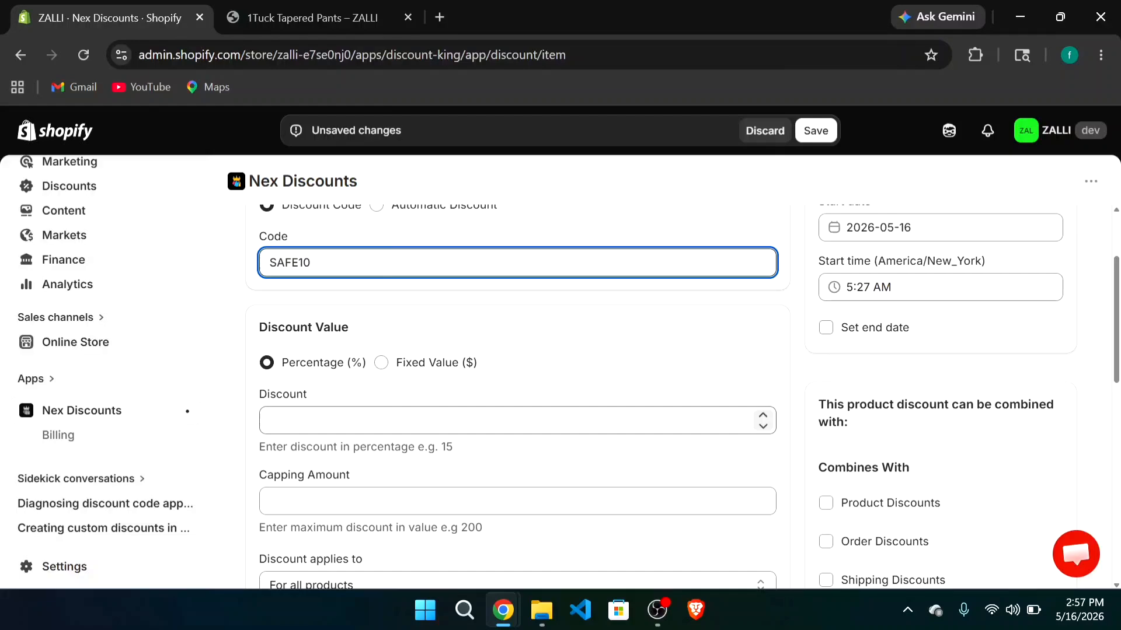
pyautogui.click(363, 420)
pyautogui.write('10')
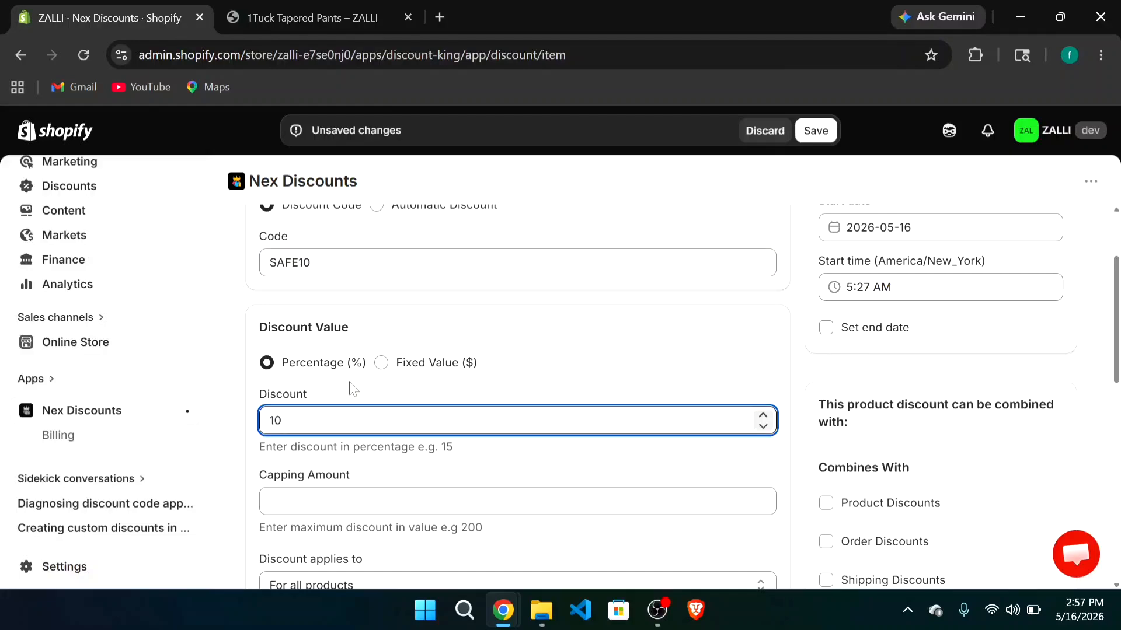
# Set the discount's capping amount to 100.
pyautogui.scroll(-3, 350, 385)
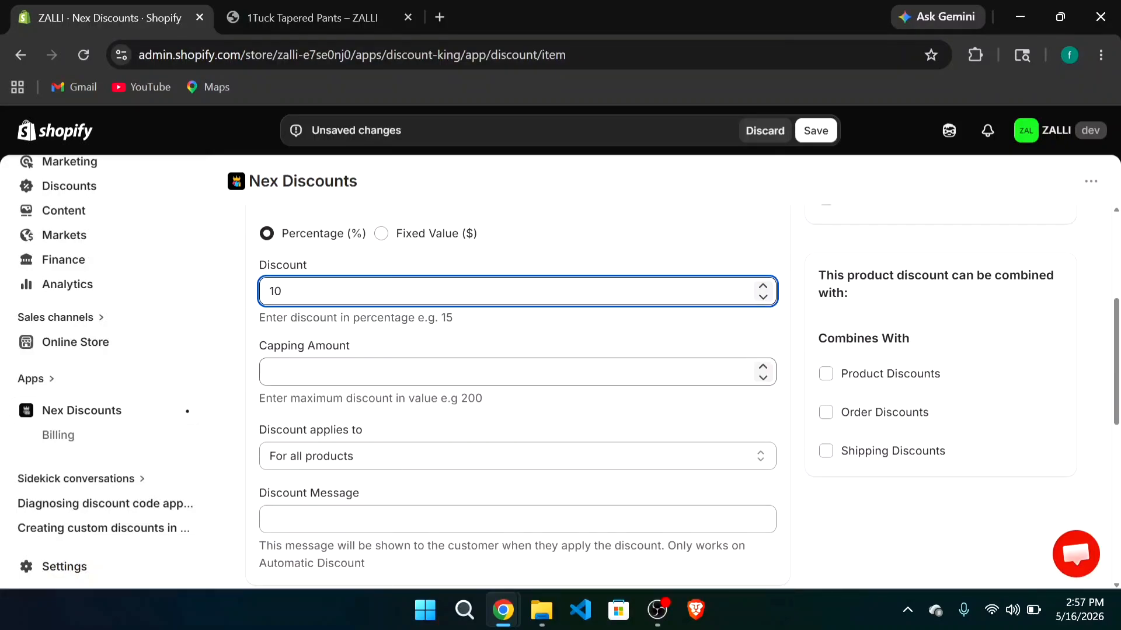
pyautogui.scroll(3, 295, 369)
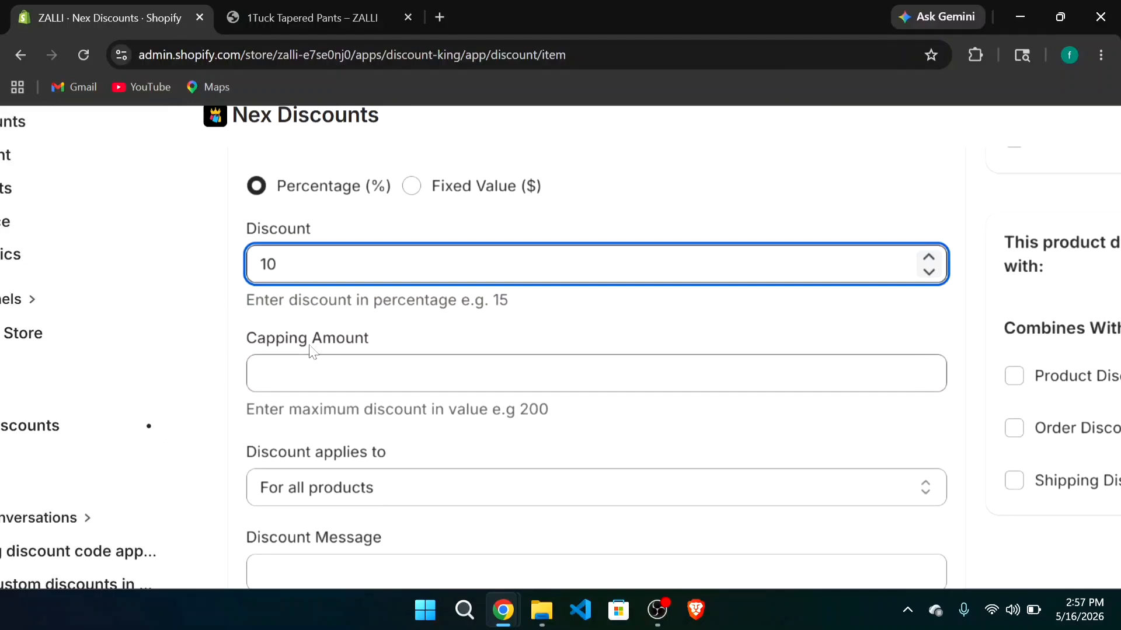
pyautogui.scroll(-3, 310, 350)
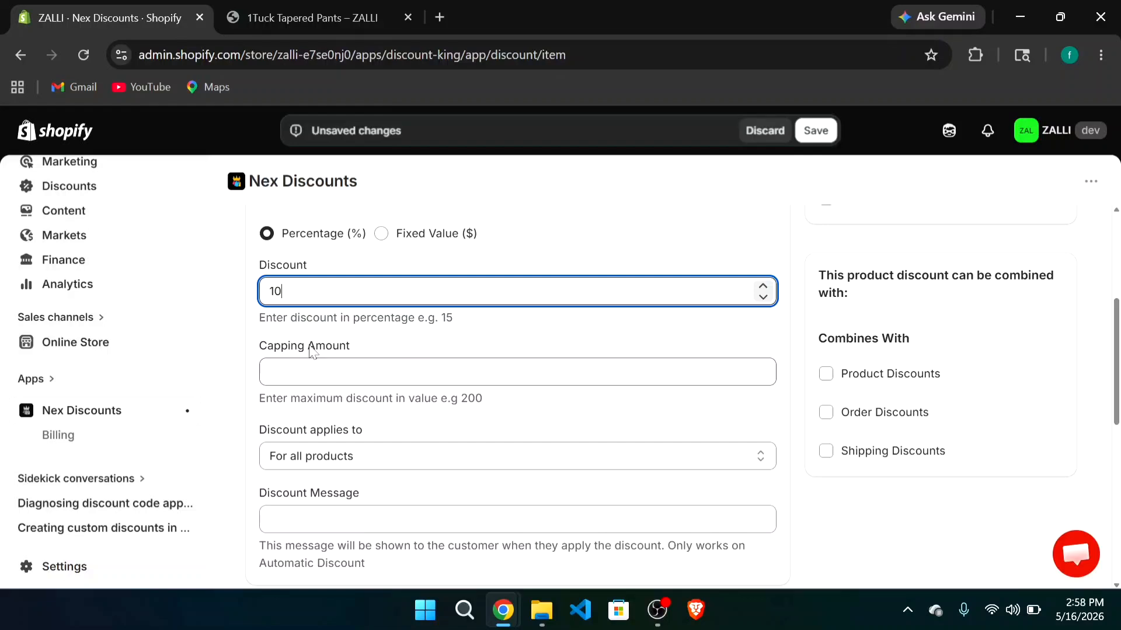
pyautogui.click(333, 372)
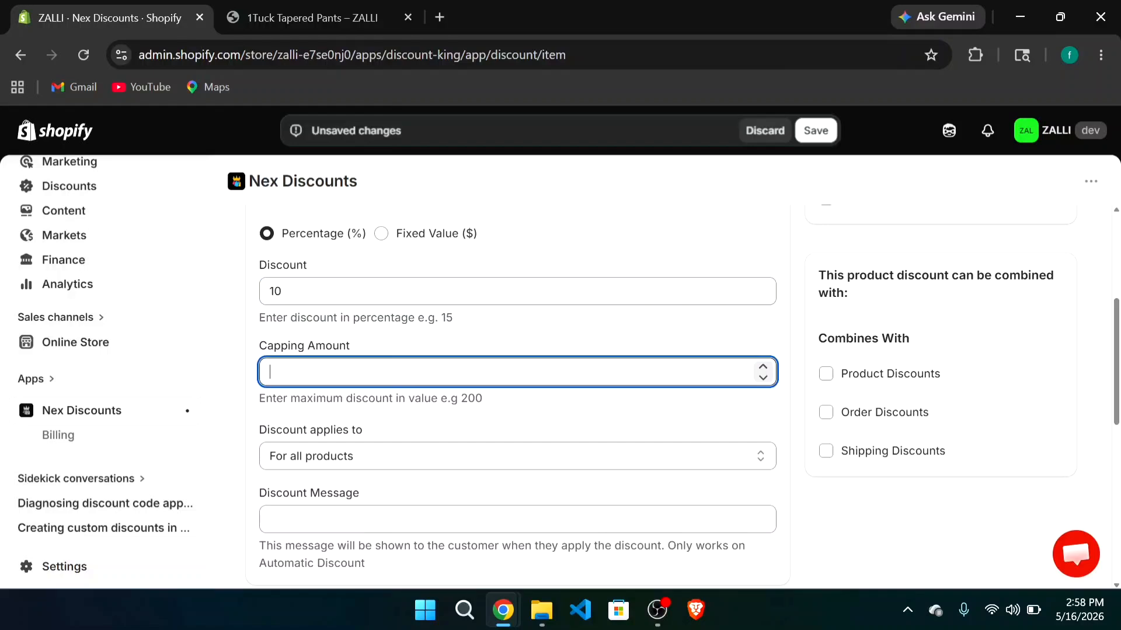
pyautogui.write('100')
pyautogui.click(376, 345)
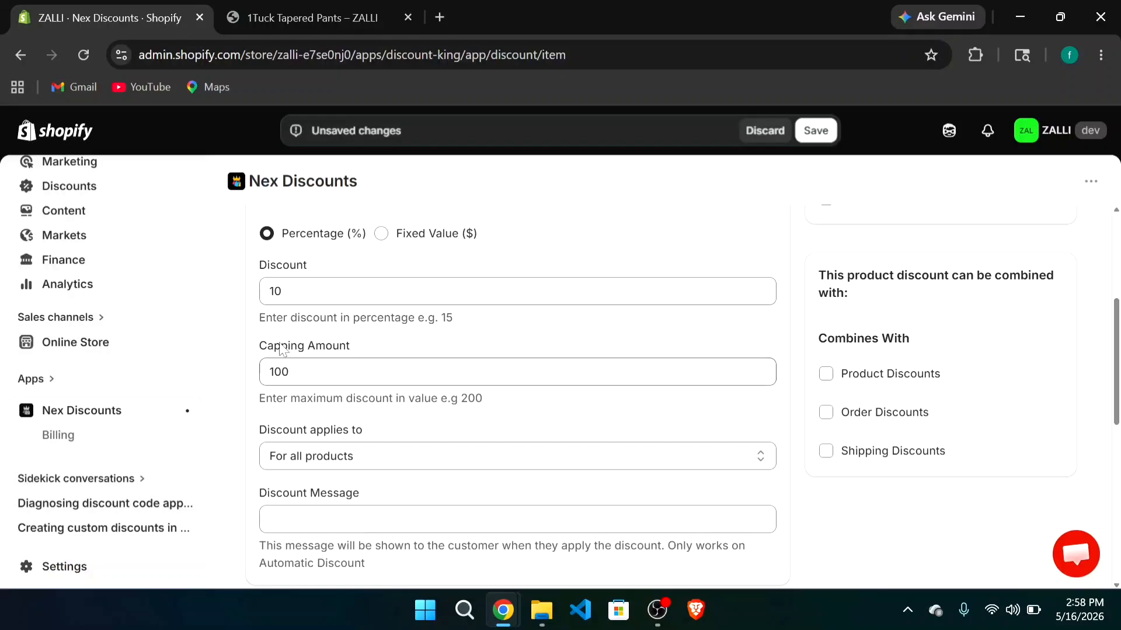
# Limit the discount to one use per customer, keeping it for all products and customers with no minimum purchase requirement.
pyautogui.scroll(-1, 376, 342)
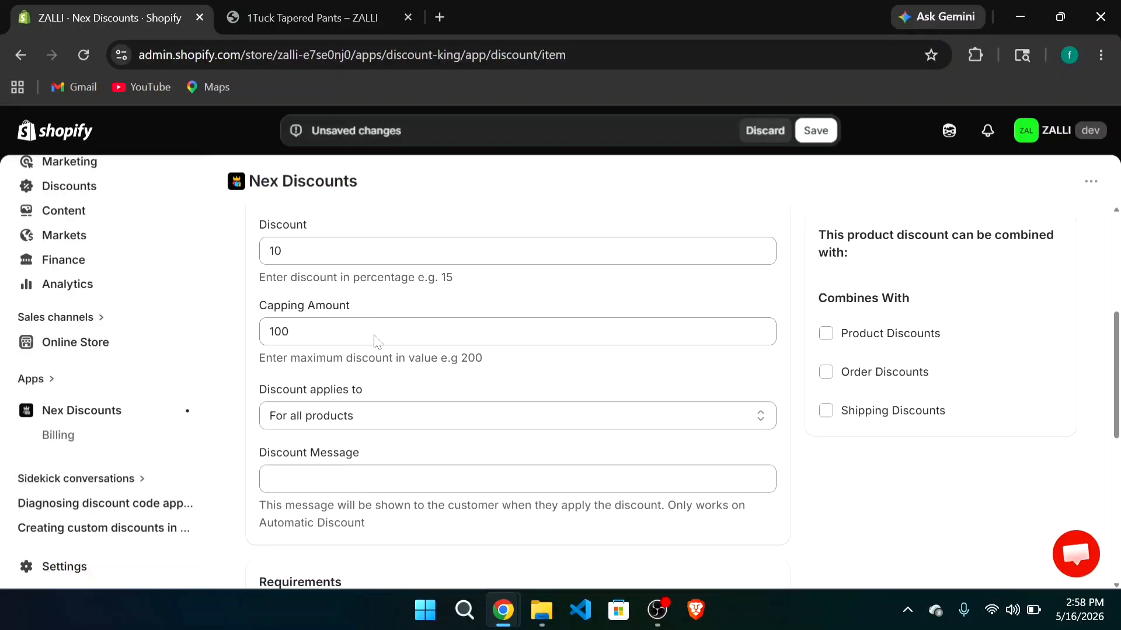
pyautogui.scroll(2, 342, 329)
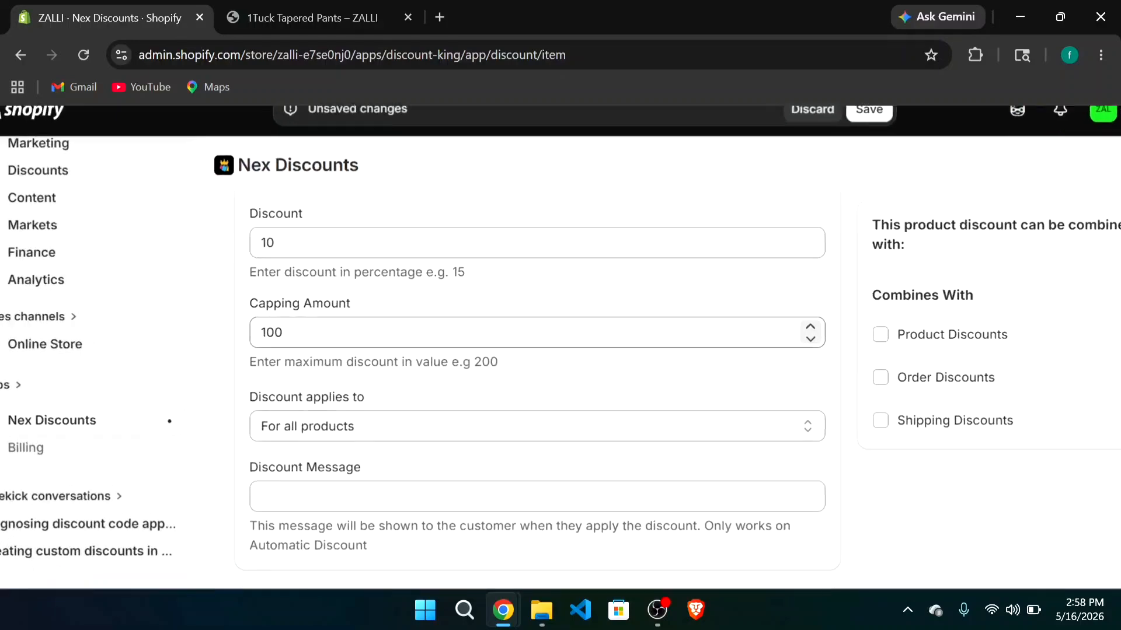
pyautogui.scroll(-2, 270, 295)
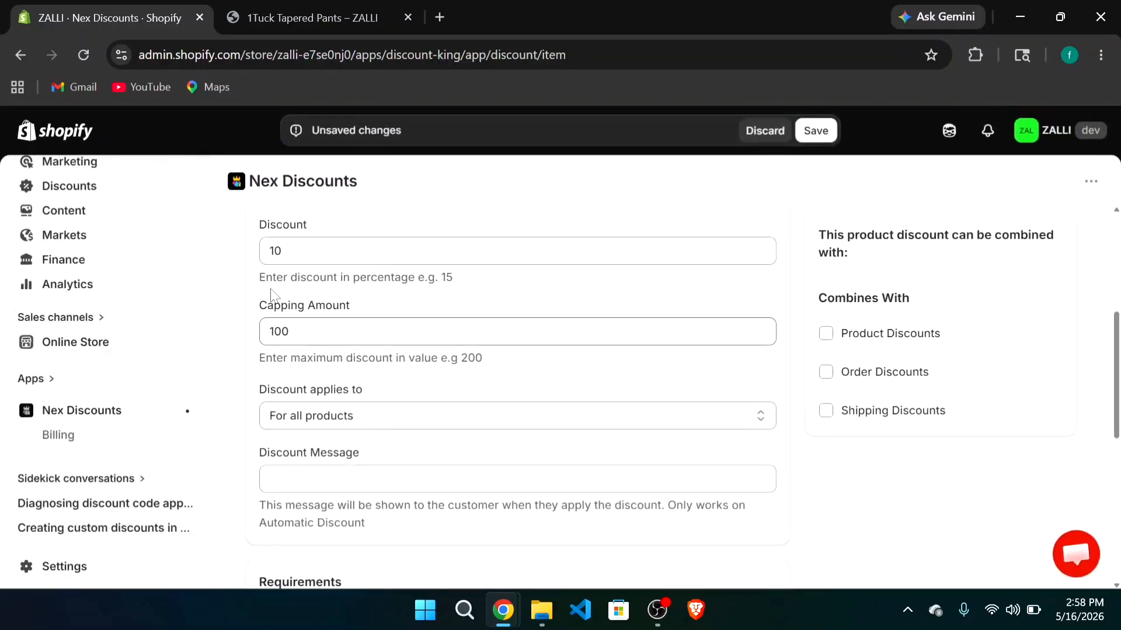
pyautogui.scroll(-1, 275, 327)
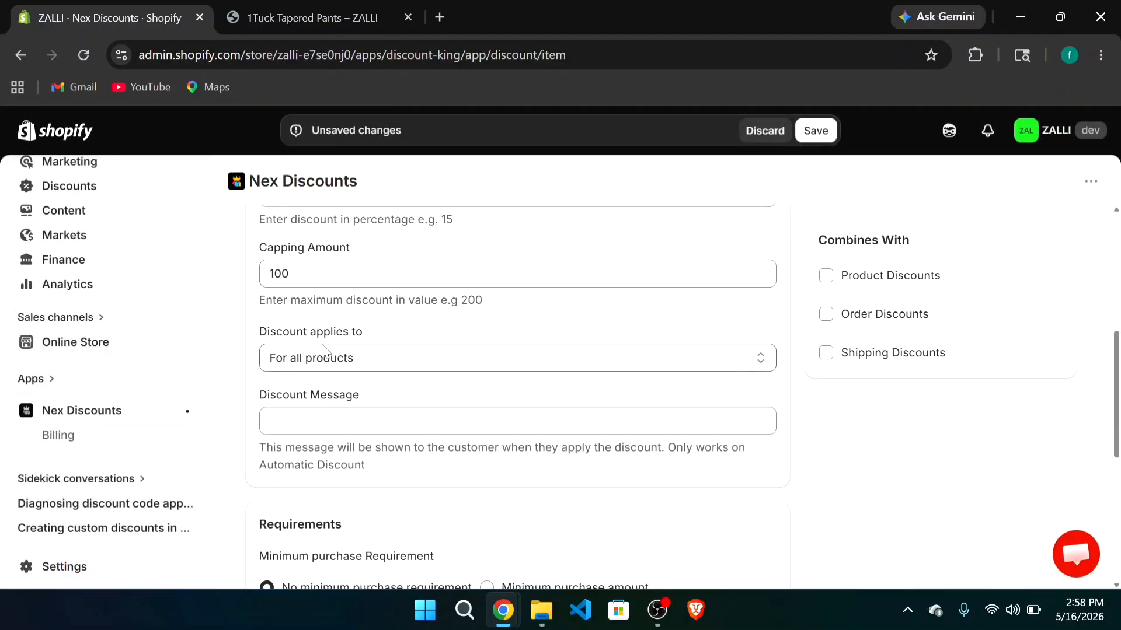
pyautogui.scroll(-1, 375, 395)
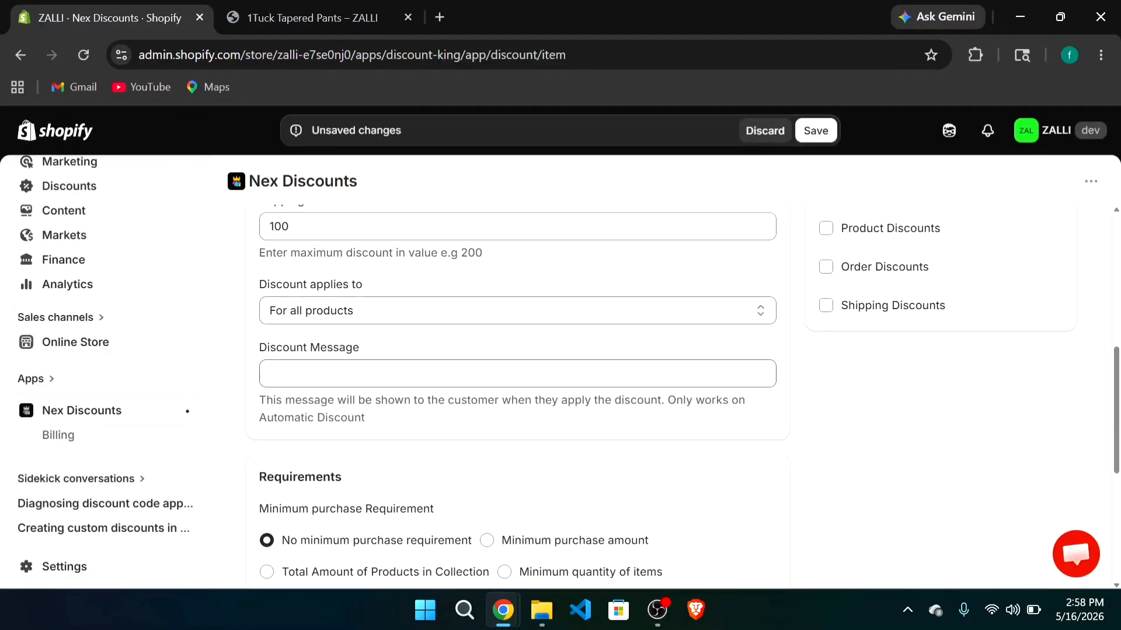
pyautogui.scroll(-2, 518, 397)
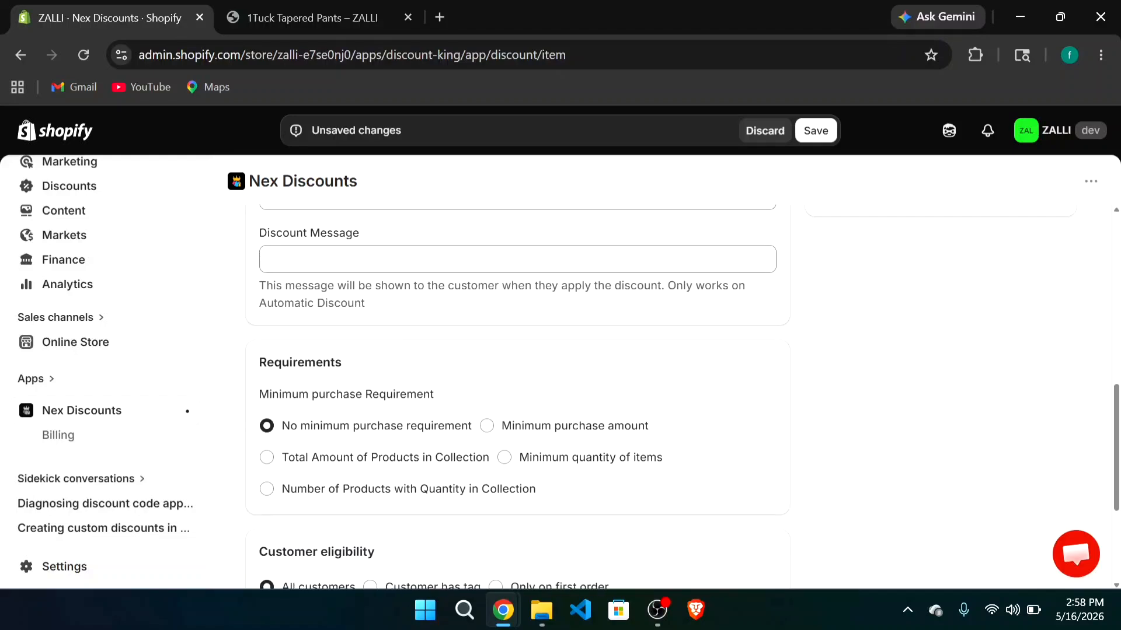
pyautogui.scroll(-3, 402, 440)
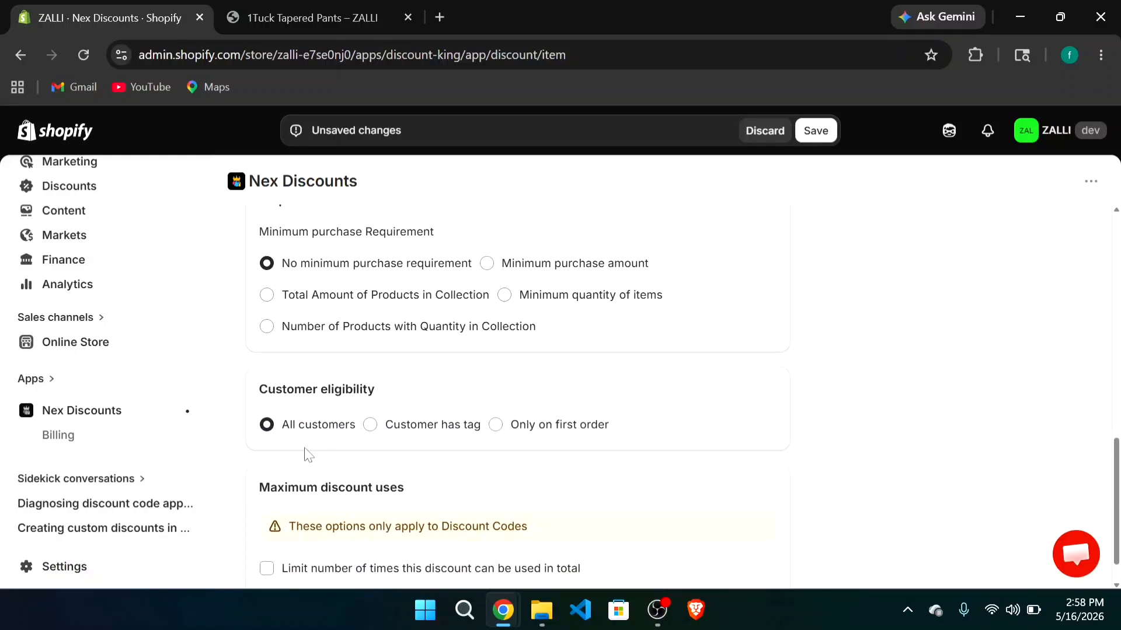
pyautogui.scroll(-1, 352, 458)
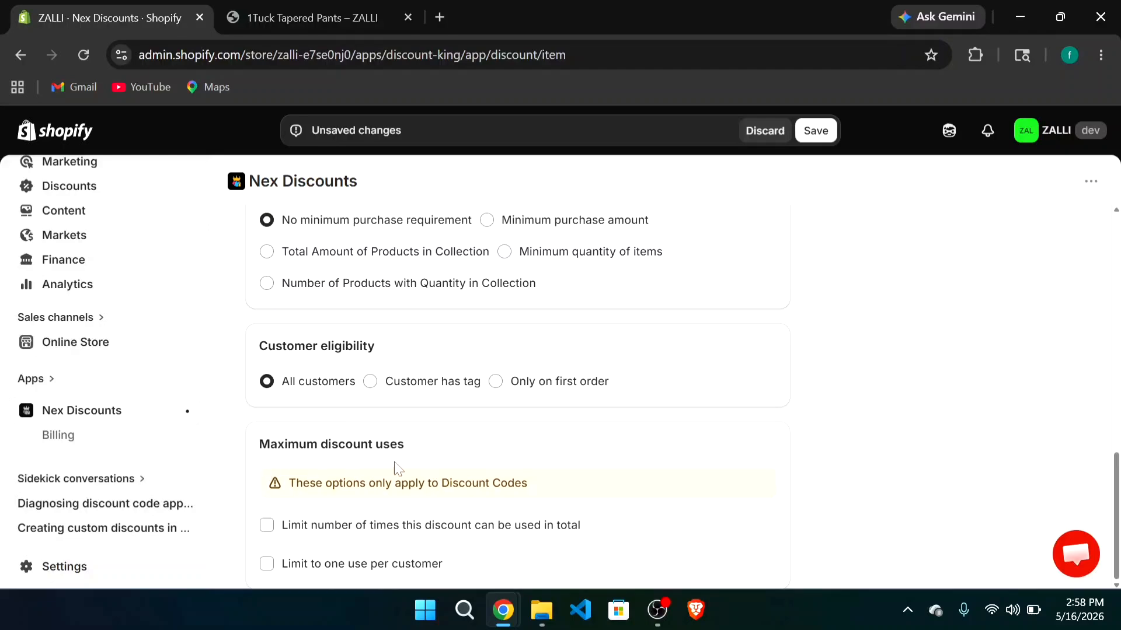
pyautogui.click(267, 565)
# Enable an end date for the discount and set it to 2026-05-22, keeping the start date of 2026-05-16.
pyautogui.scroll(10, 607, 376)
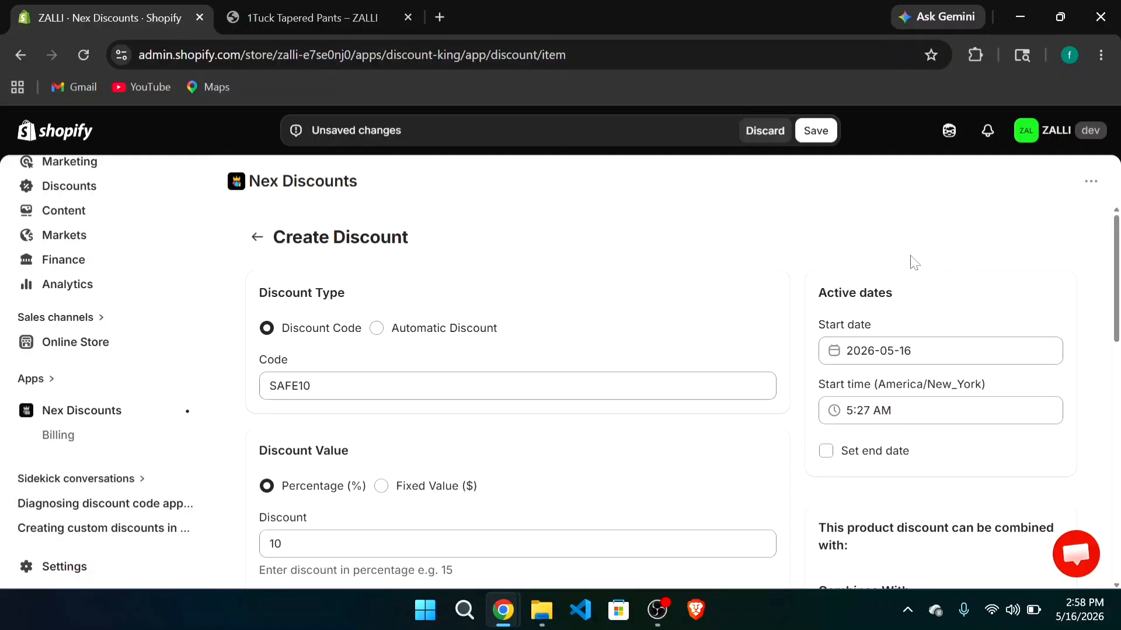
pyautogui.click(957, 352)
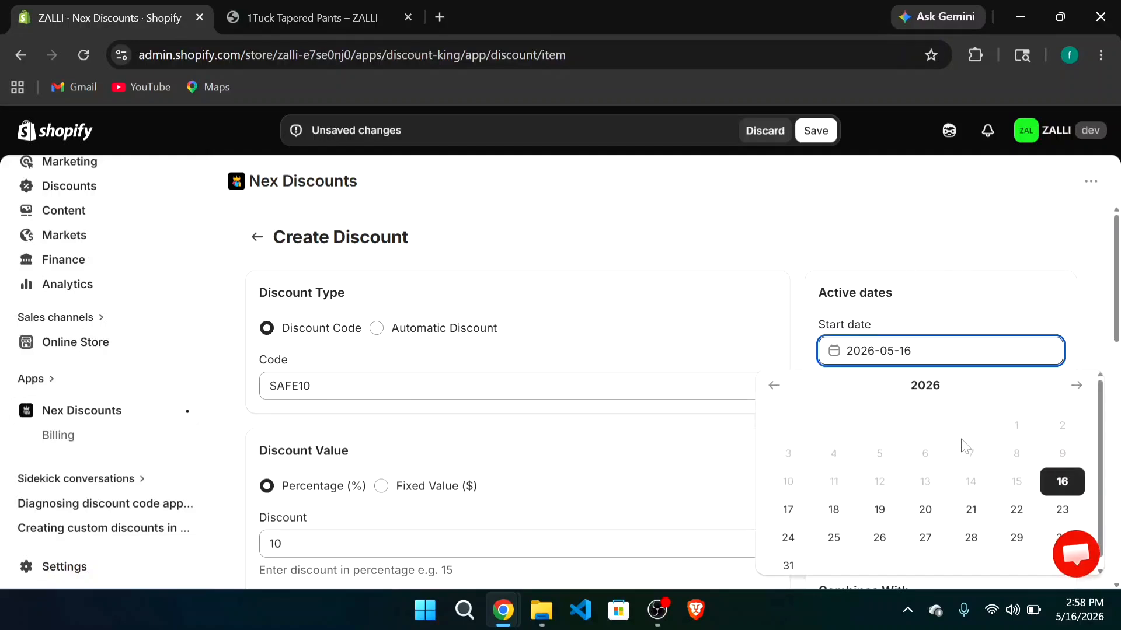
pyautogui.click(925, 308)
pyautogui.click(839, 458)
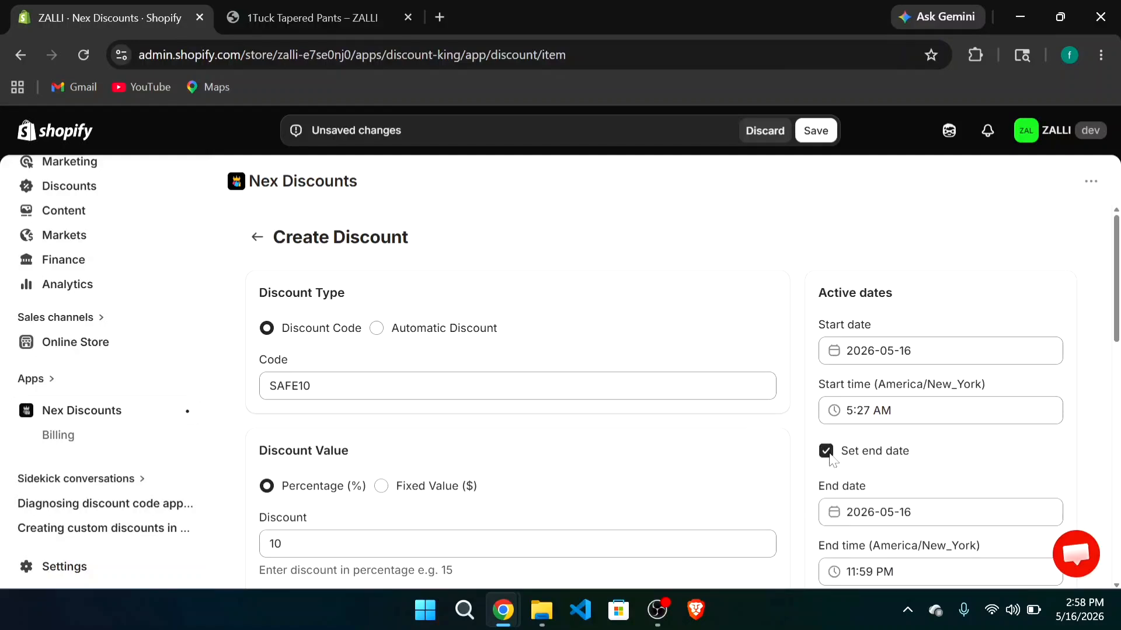
pyautogui.scroll(-2, 864, 473)
pyautogui.click(910, 419)
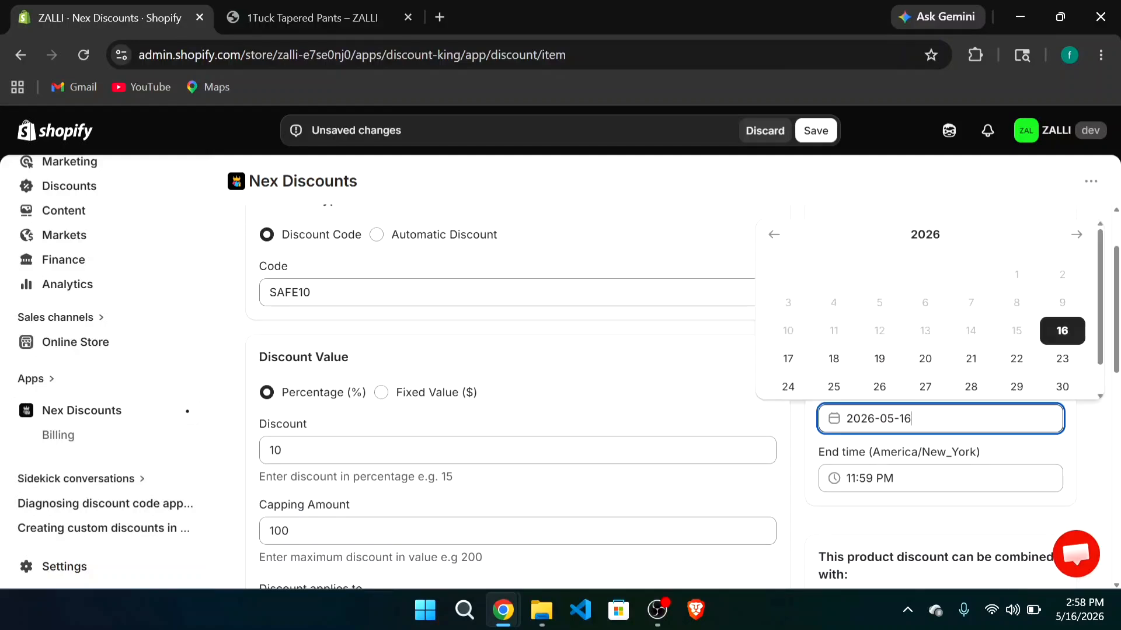
pyautogui.click(1016, 358)
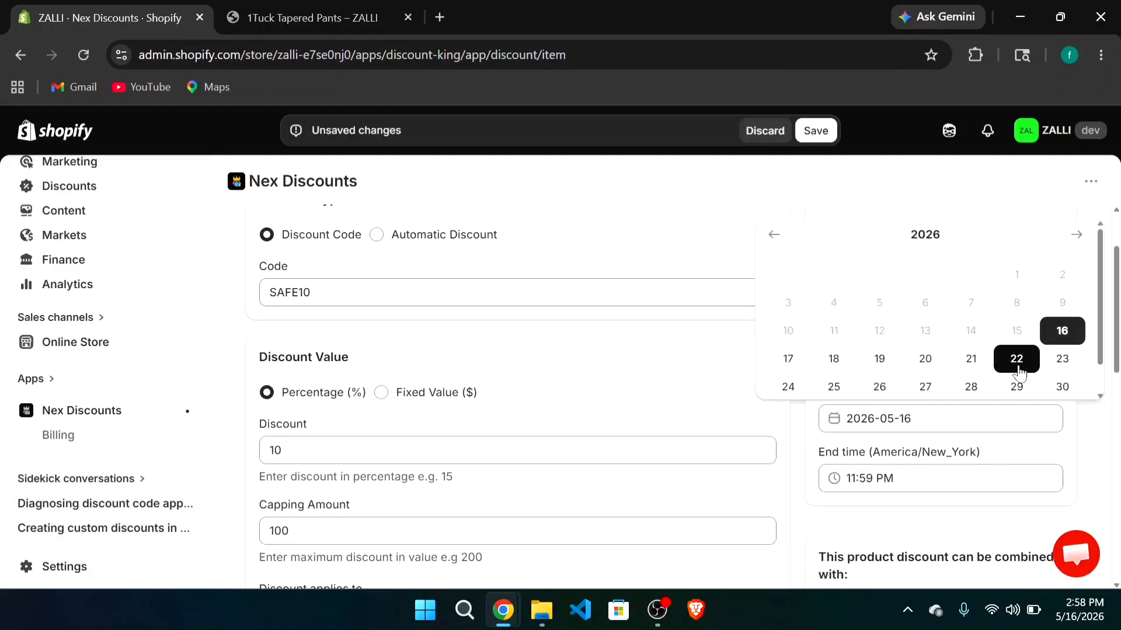
pyautogui.scroll(-3, 1016, 358)
pyautogui.scroll(-2, 896, 338)
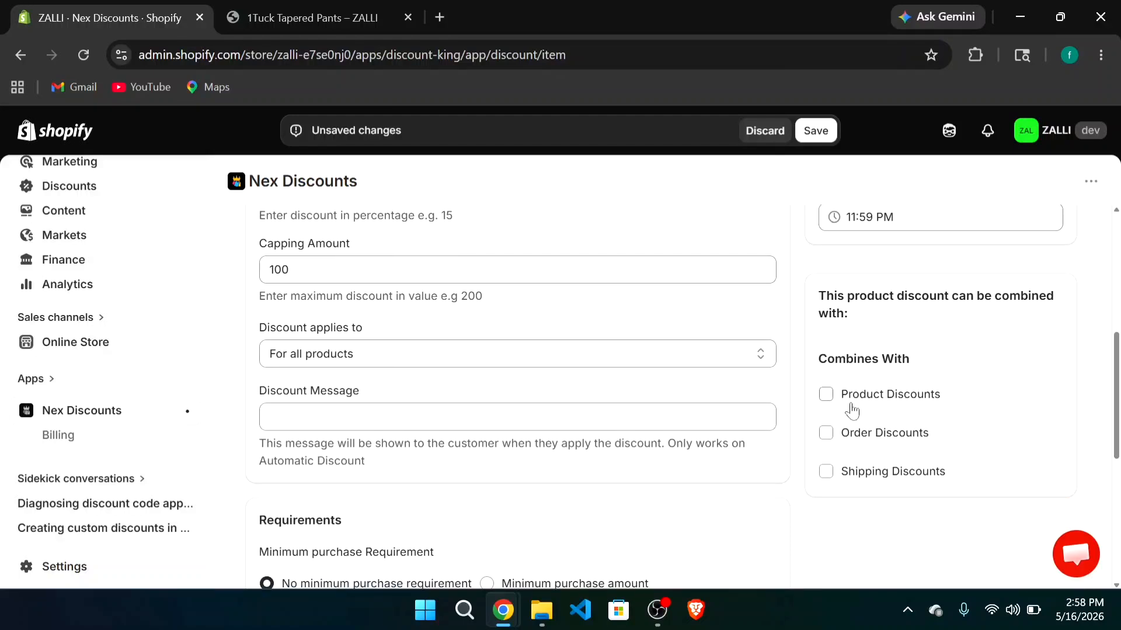
# Allow the SAFE10 discount to combine with product, order and shipping discounts, and save it.
pyautogui.click(826, 395)
pyautogui.click(826, 433)
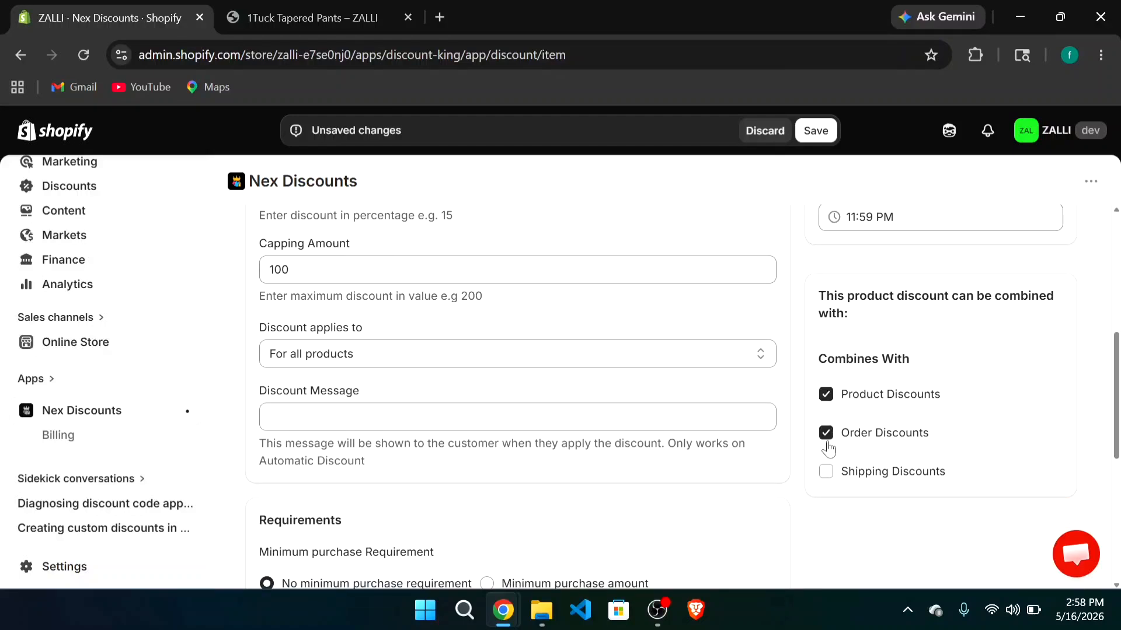
pyautogui.click(826, 471)
pyautogui.scroll(5, 950, 387)
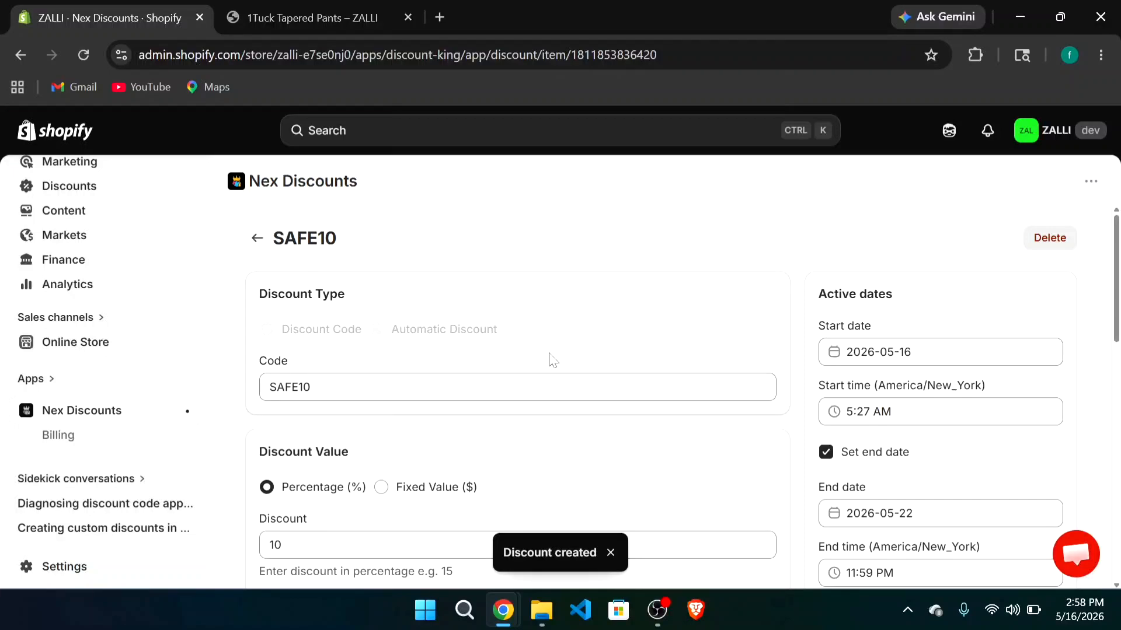
pyautogui.scroll(-1, 549, 357)
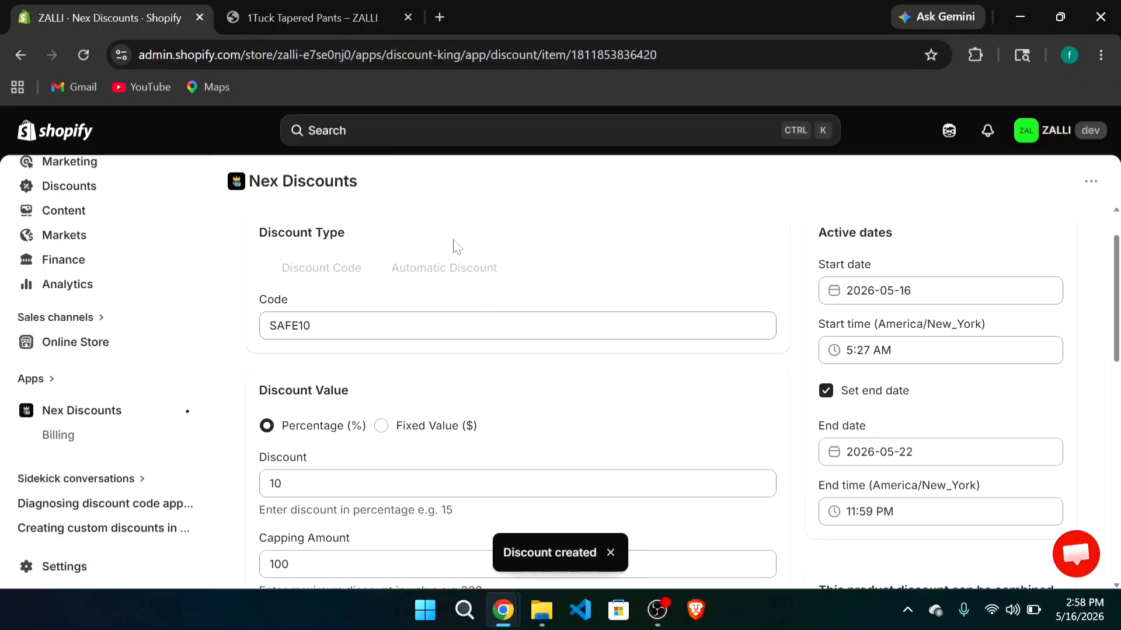
pyautogui.scroll(1, 443, 233)
# Switch to the storefront's 1Tuck Tapered Pants page, reload it and open the shopping cart.
pyautogui.click(330, 18)
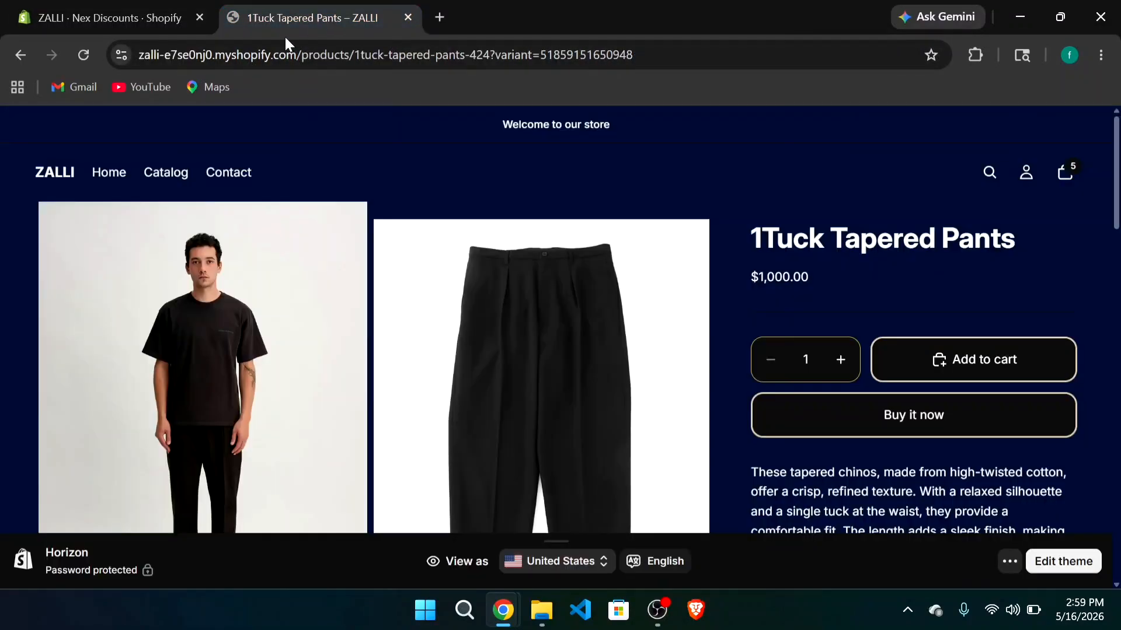
pyautogui.click(88, 61)
pyautogui.click(1071, 178)
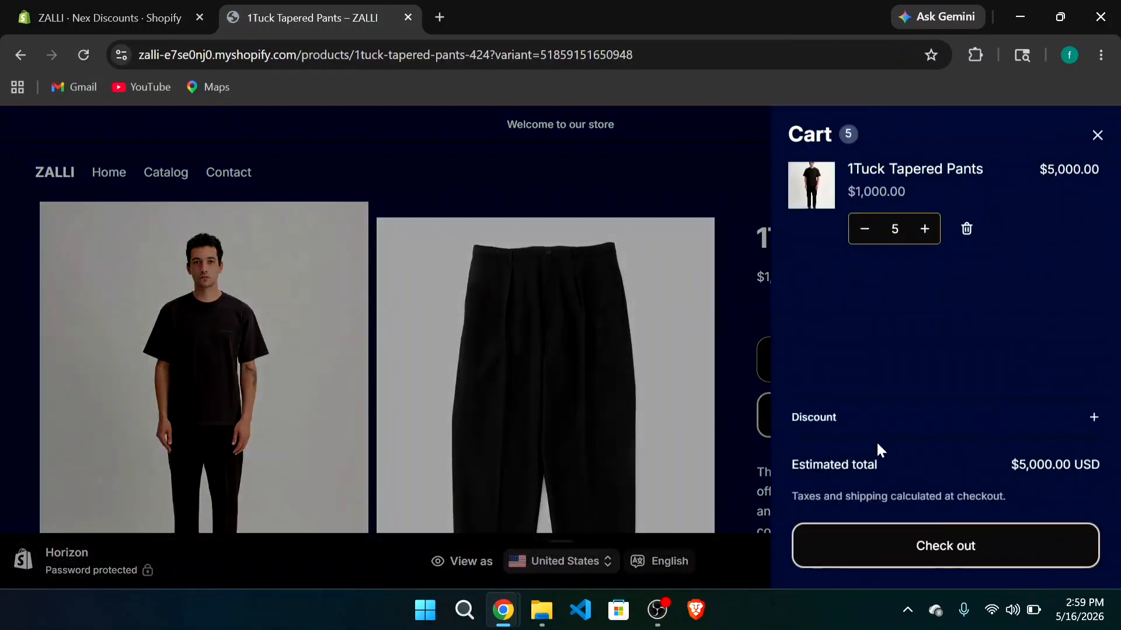
# Apply the discount code SAFE10 to the cart.
pyautogui.click(865, 419)
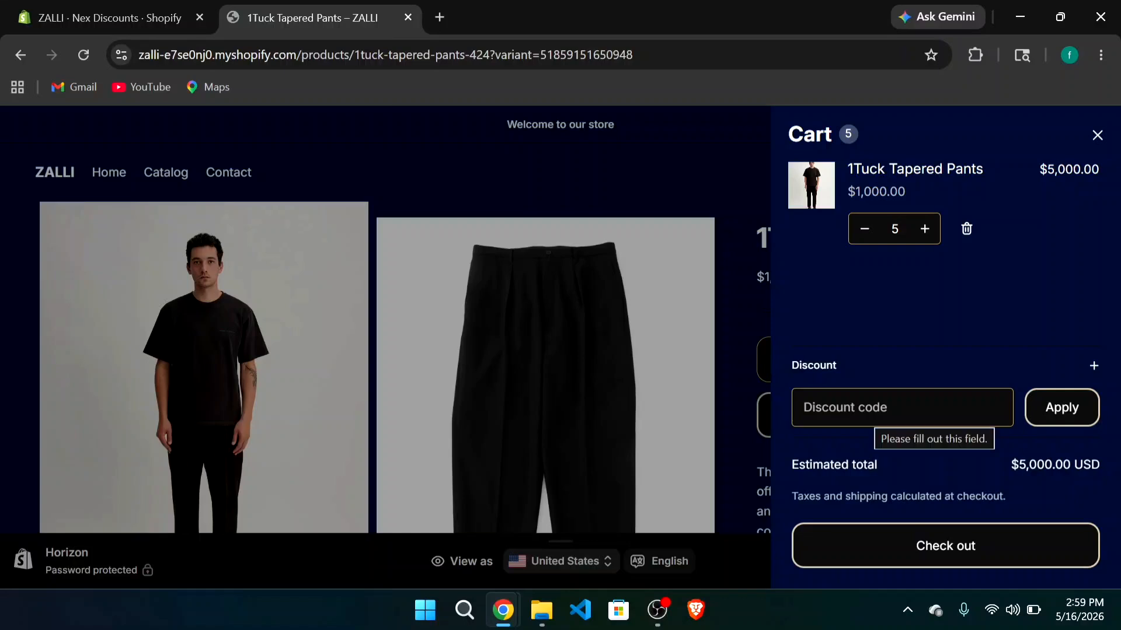
pyautogui.click(866, 415)
pyautogui.write('SAFE')
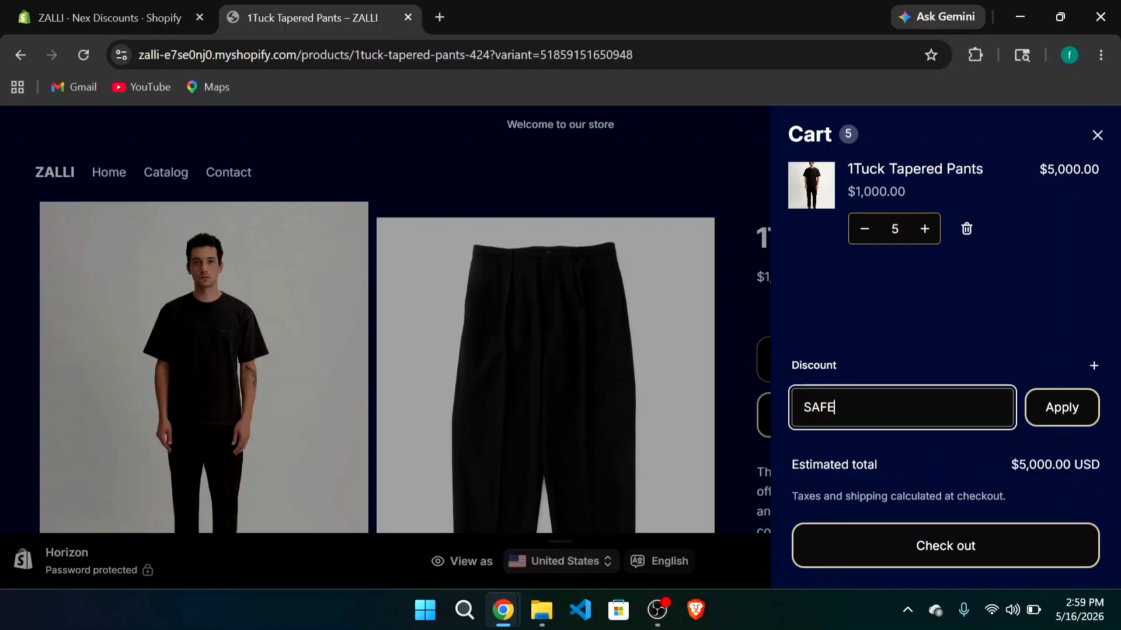
pyautogui.write('10')
pyautogui.click(1064, 413)
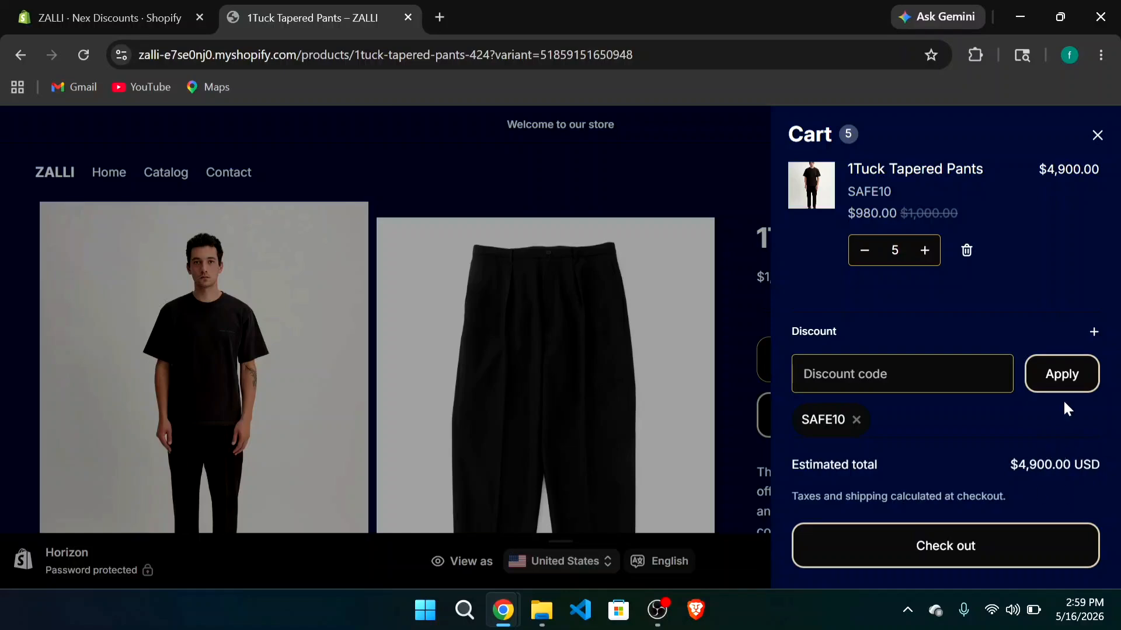
# Compare the saved SAFE10 percentage and capping amount in Nex Discounts with the discounted storefront cart, and review the discount's settings.
pyautogui.click(140, 17)
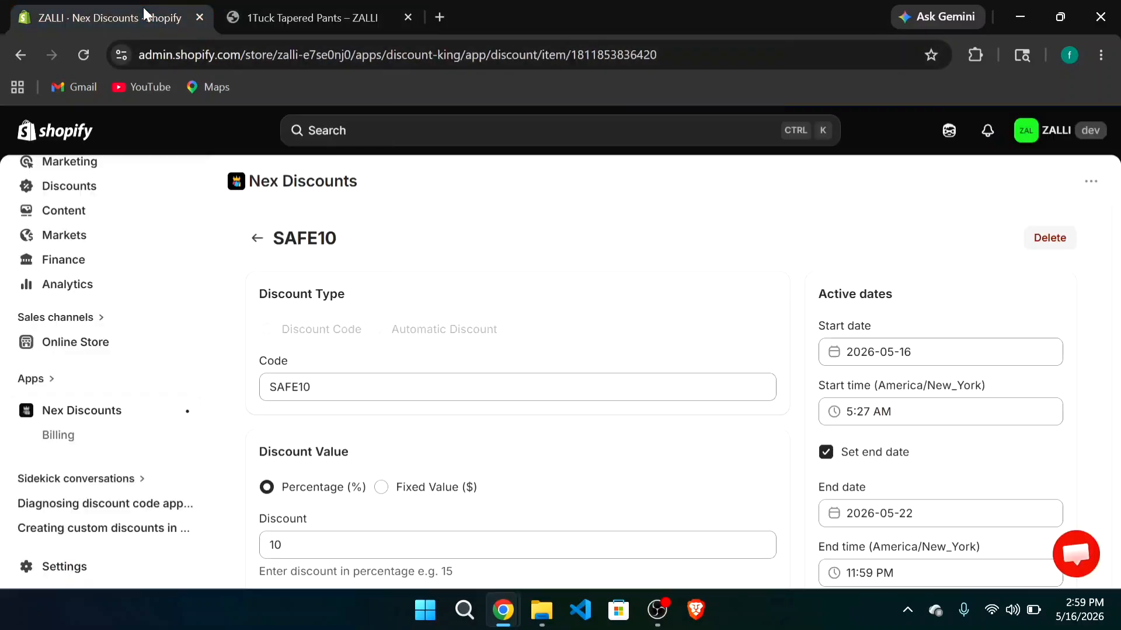
pyautogui.scroll(-4, 517, 374)
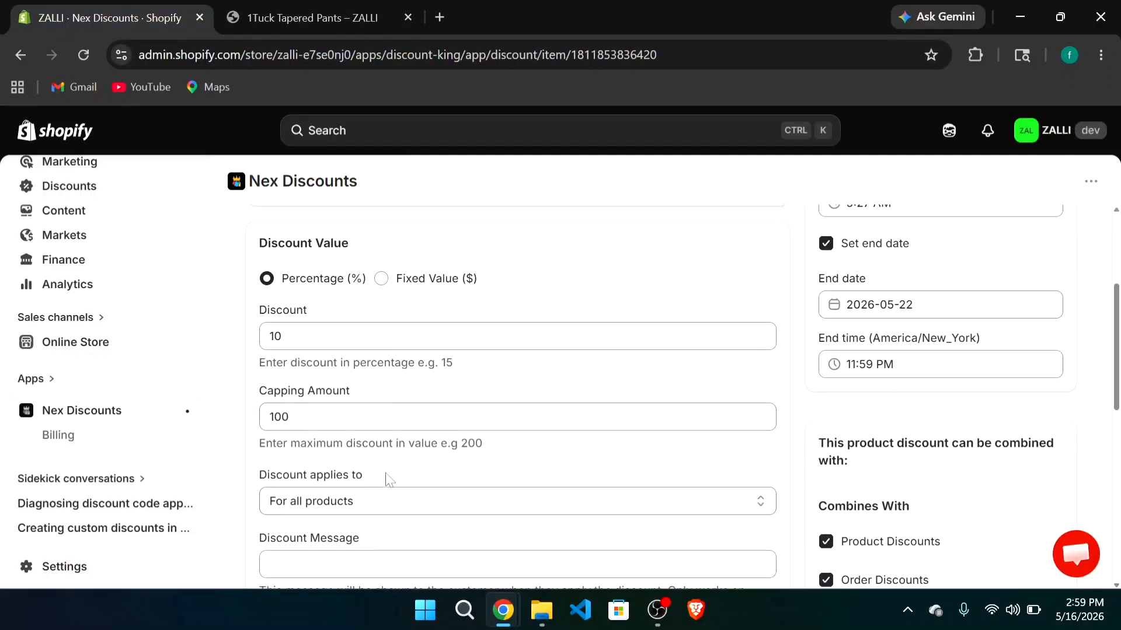
pyautogui.click(340, 12)
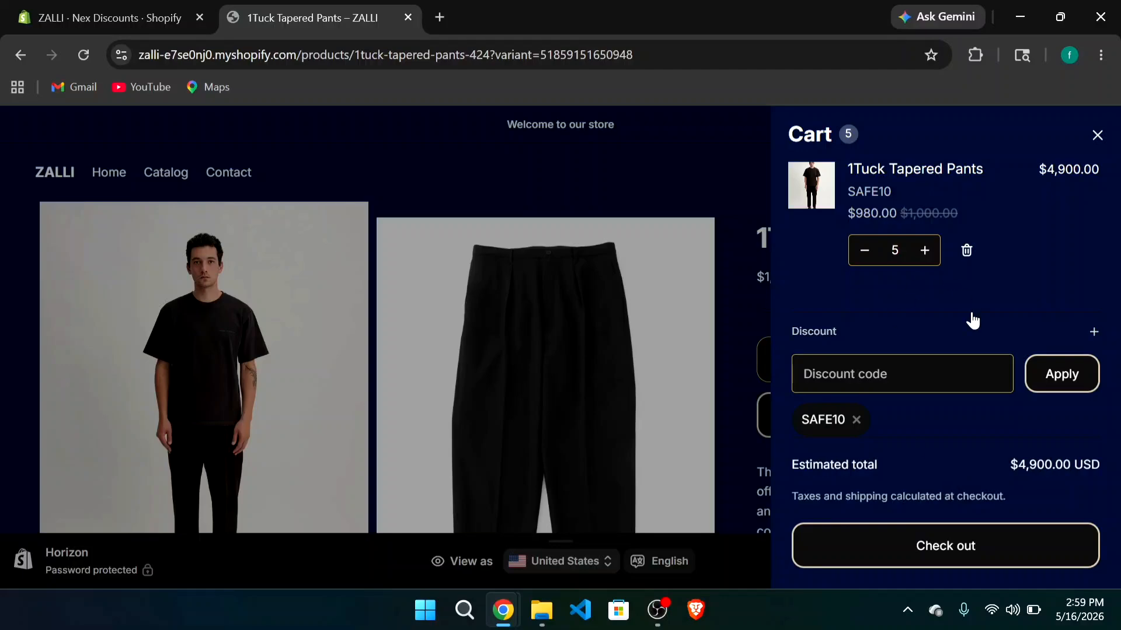
pyautogui.click(1097, 136)
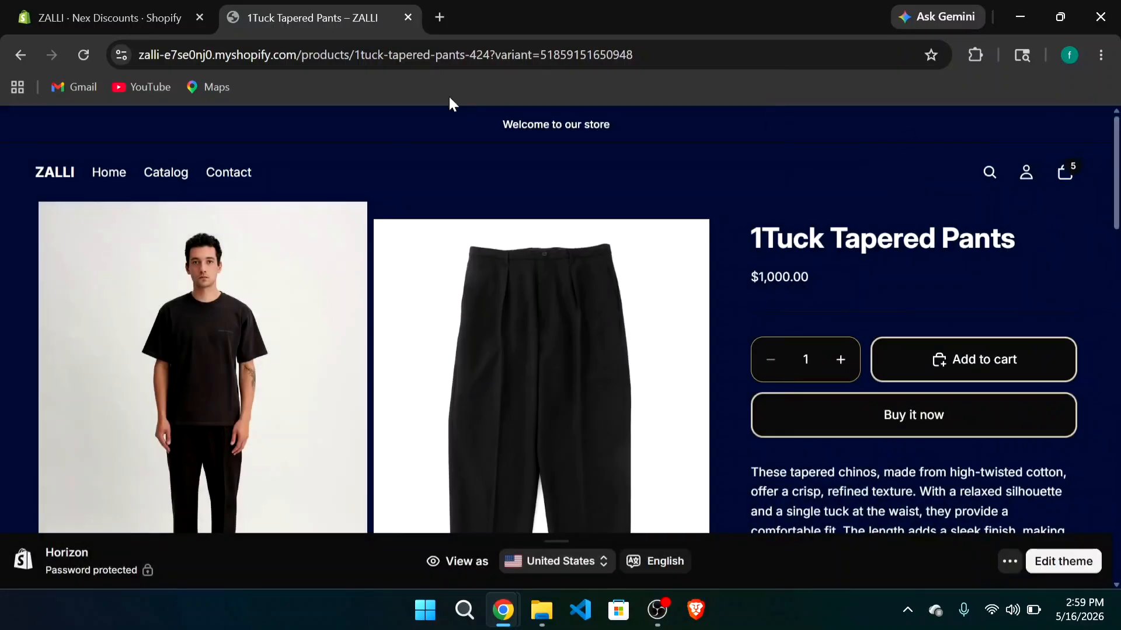
pyautogui.click(83, 8)
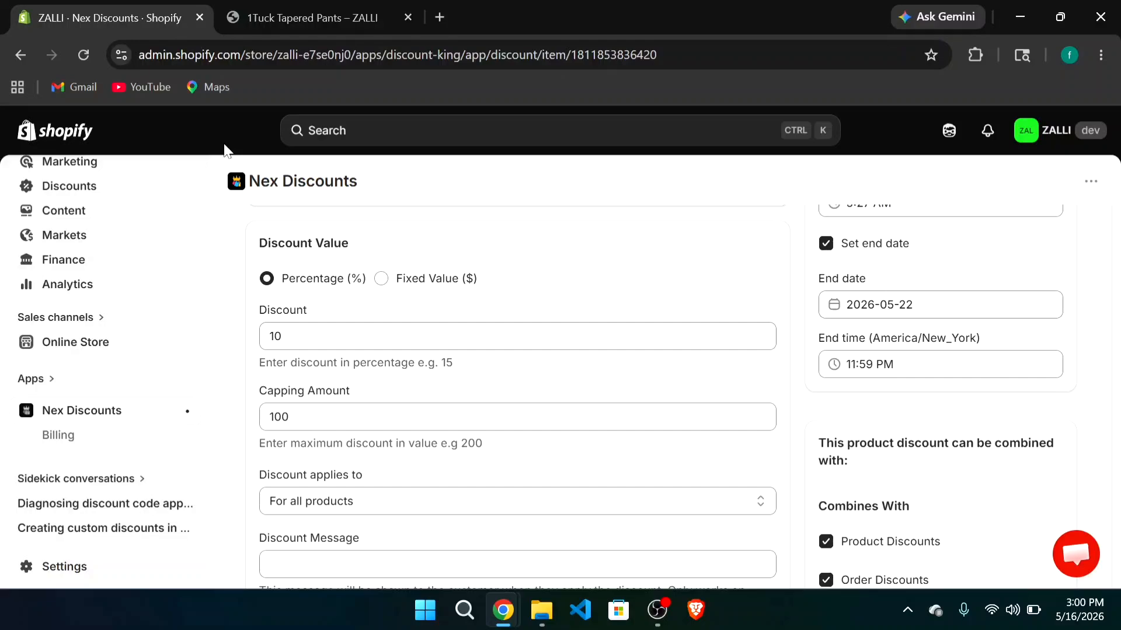
pyautogui.scroll(-3, 467, 330)
pyautogui.scroll(6, 467, 331)
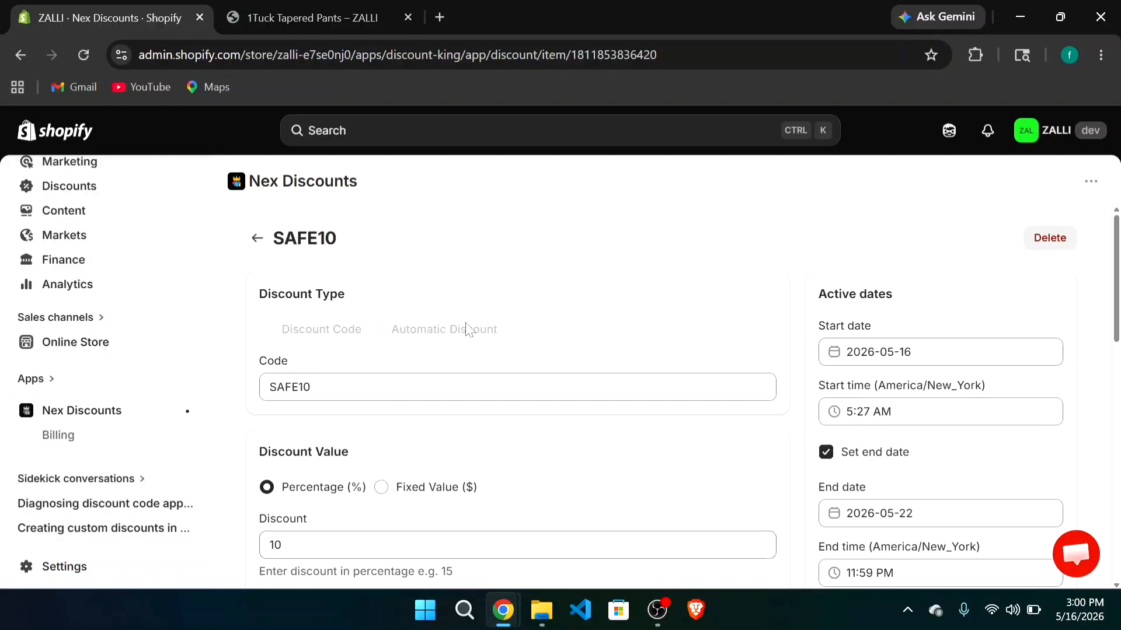
pyautogui.scroll(-2, 502, 354)
pyautogui.scroll(2, 502, 353)
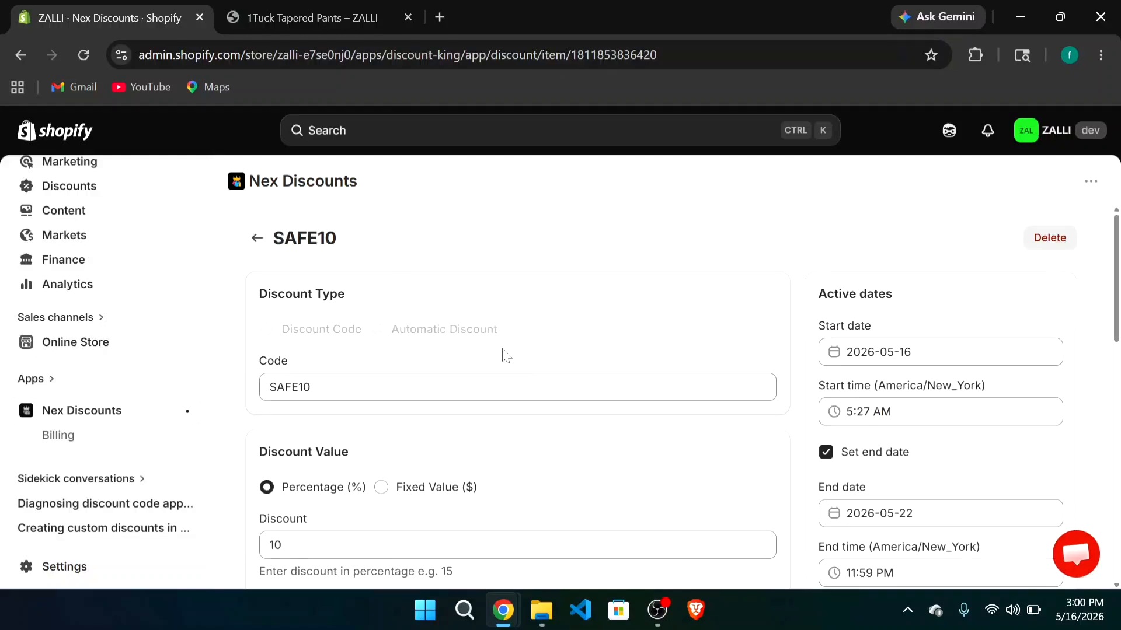